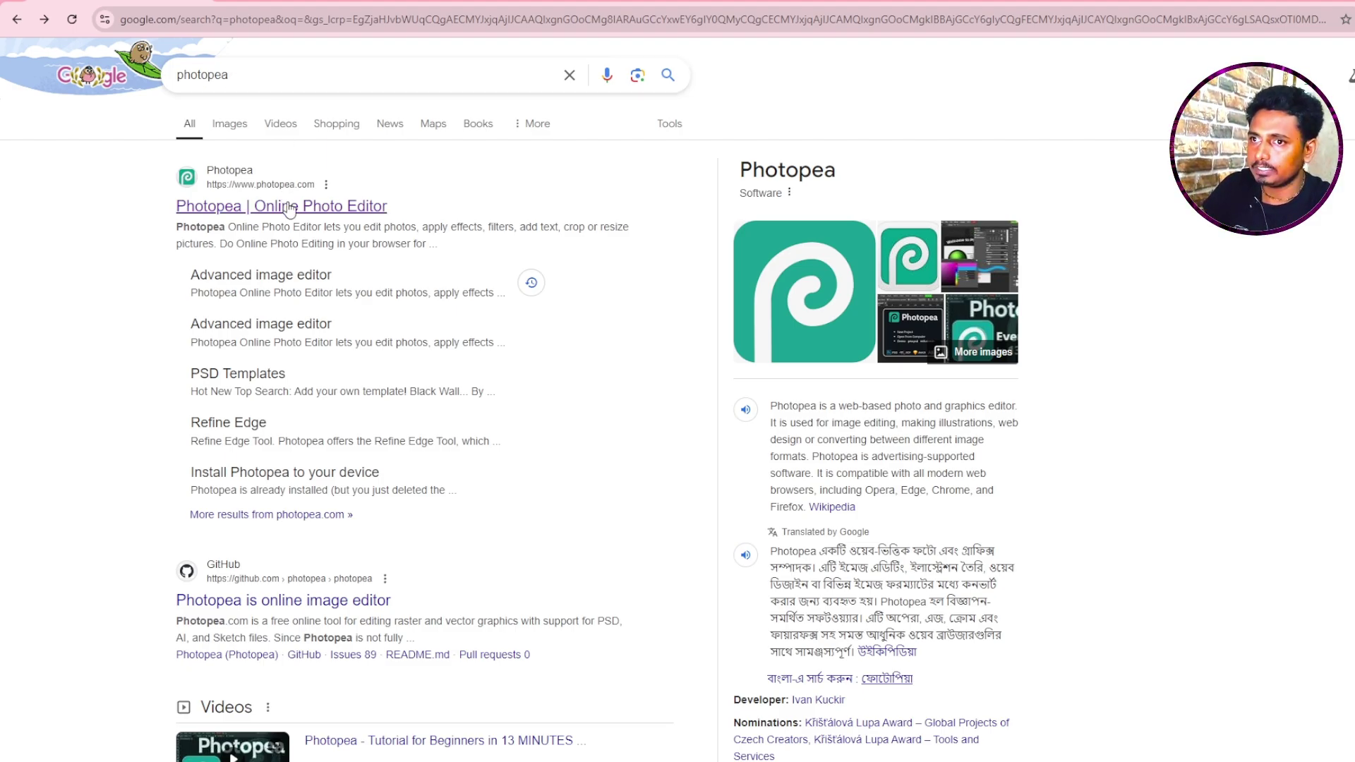
Open the Photopea website and create a new 1280 × 720 px project with a transparent background.
left_click(288, 208)
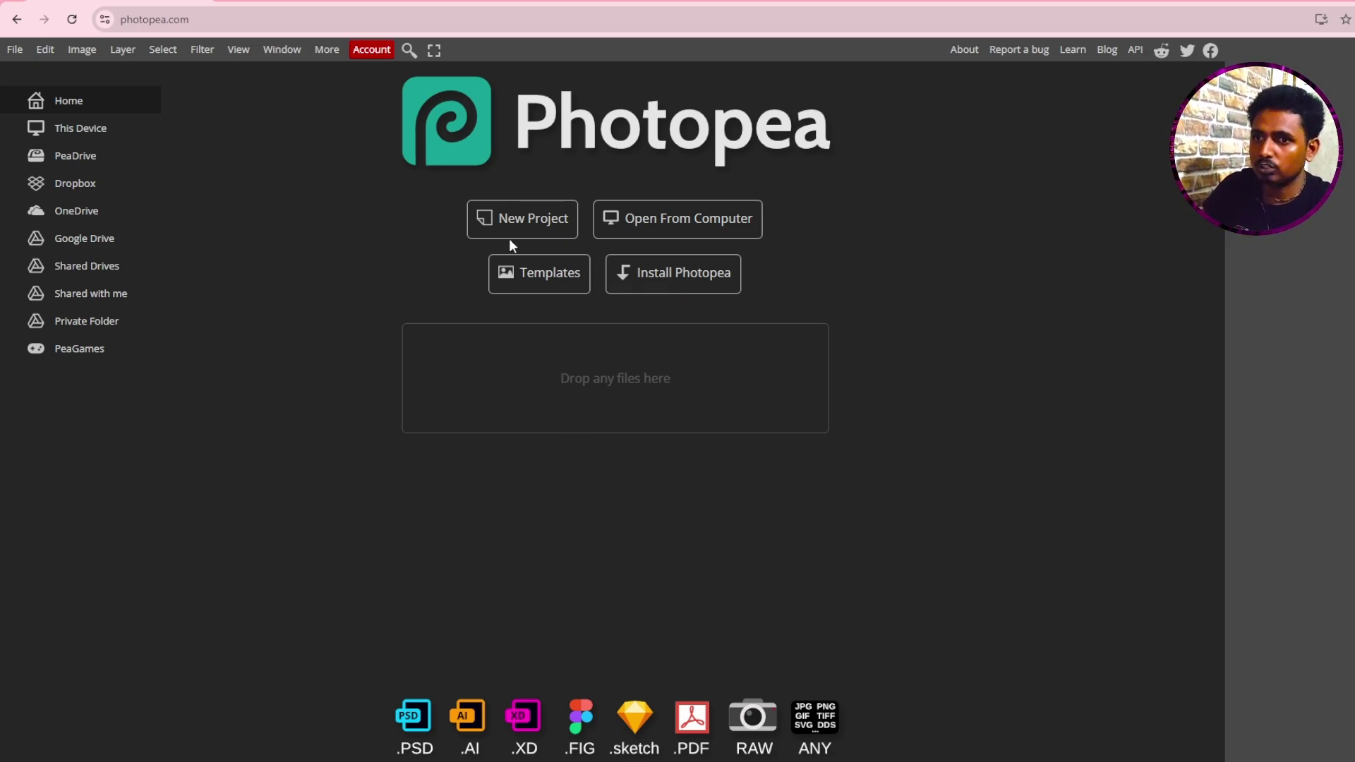
left_click(537, 225)
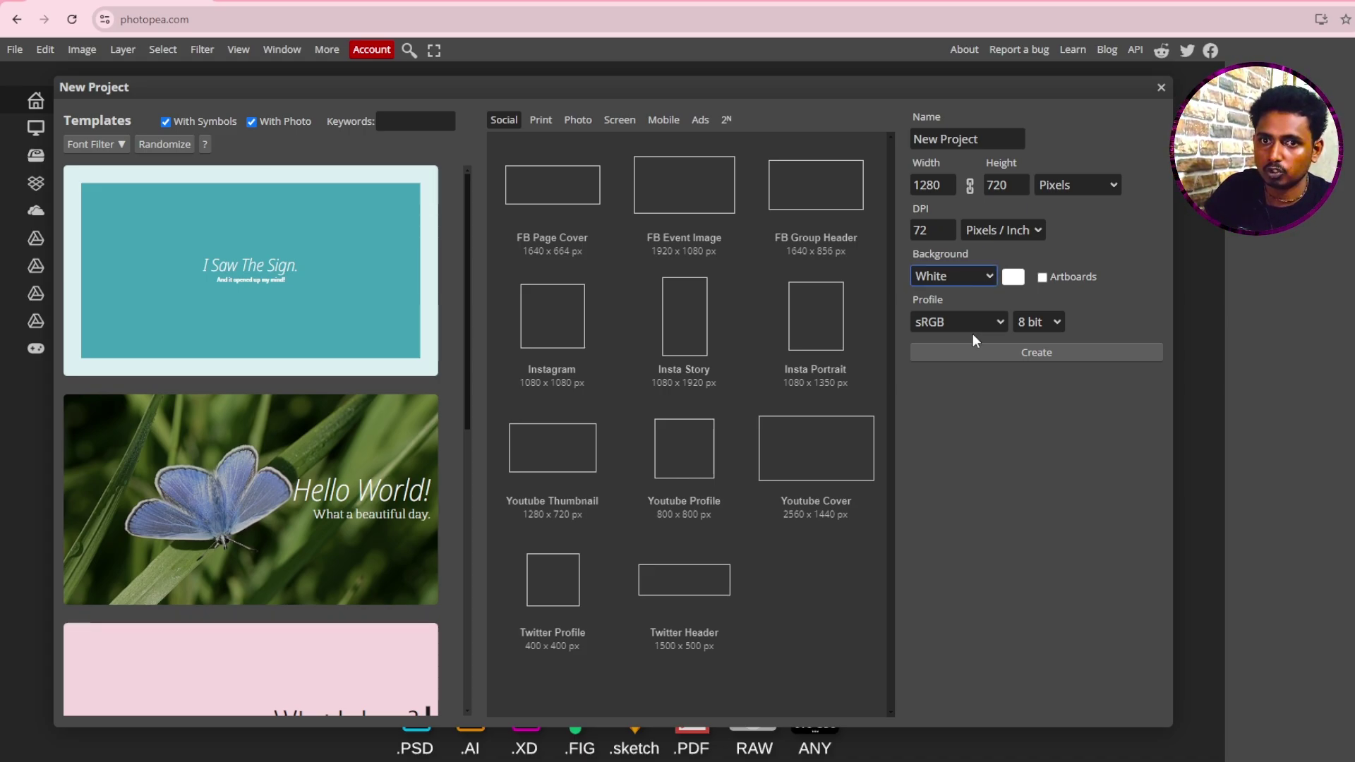
key("Down")
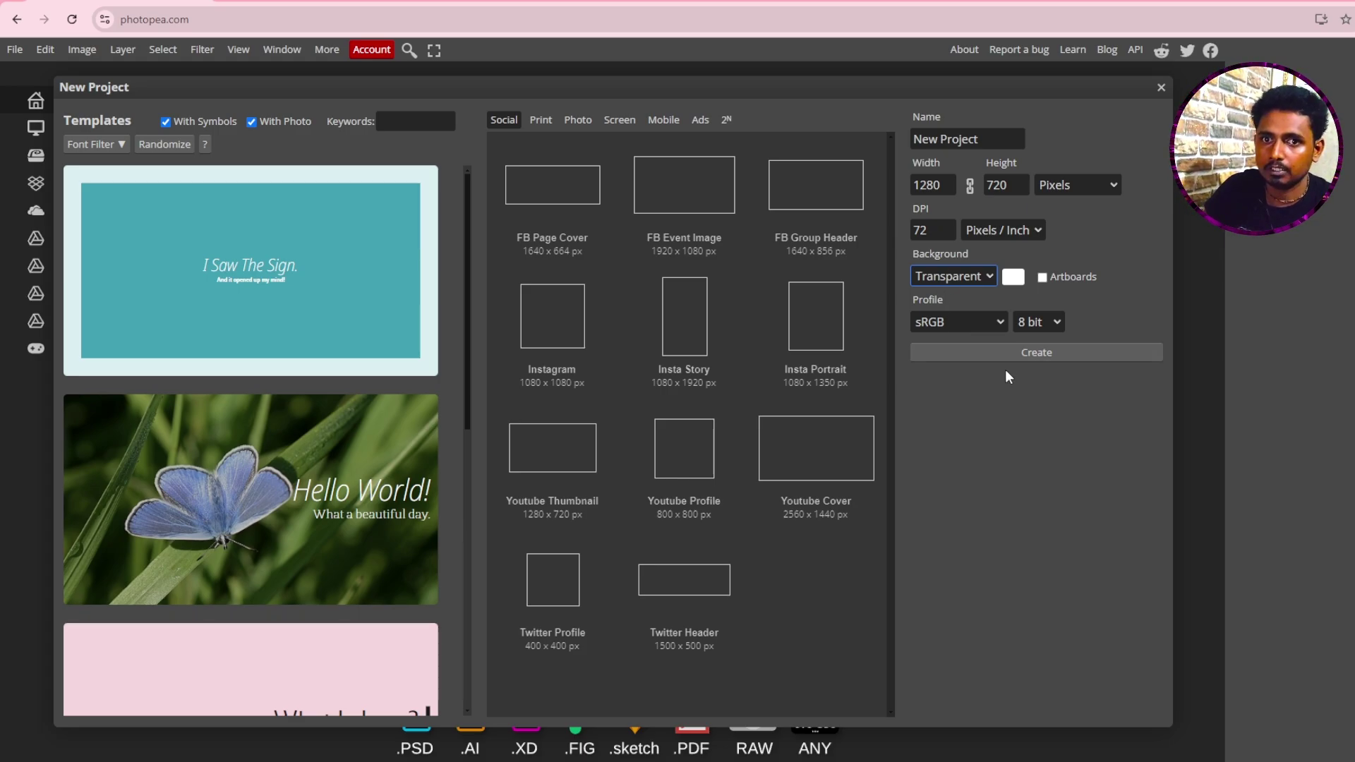
left_click(1035, 358)
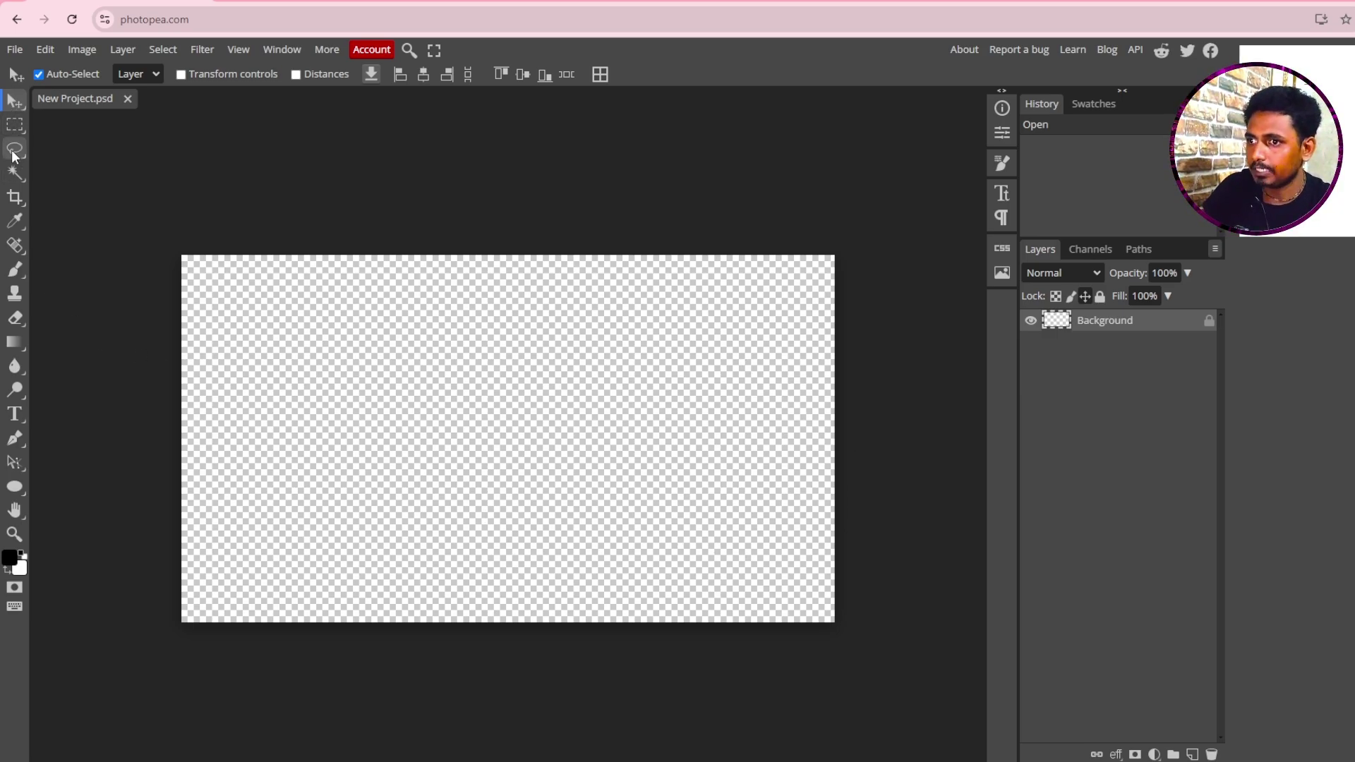
Draw a black ellipse shape, nearly circular and about 540 px across, and centre it on the canvas.
left_click(19, 487)
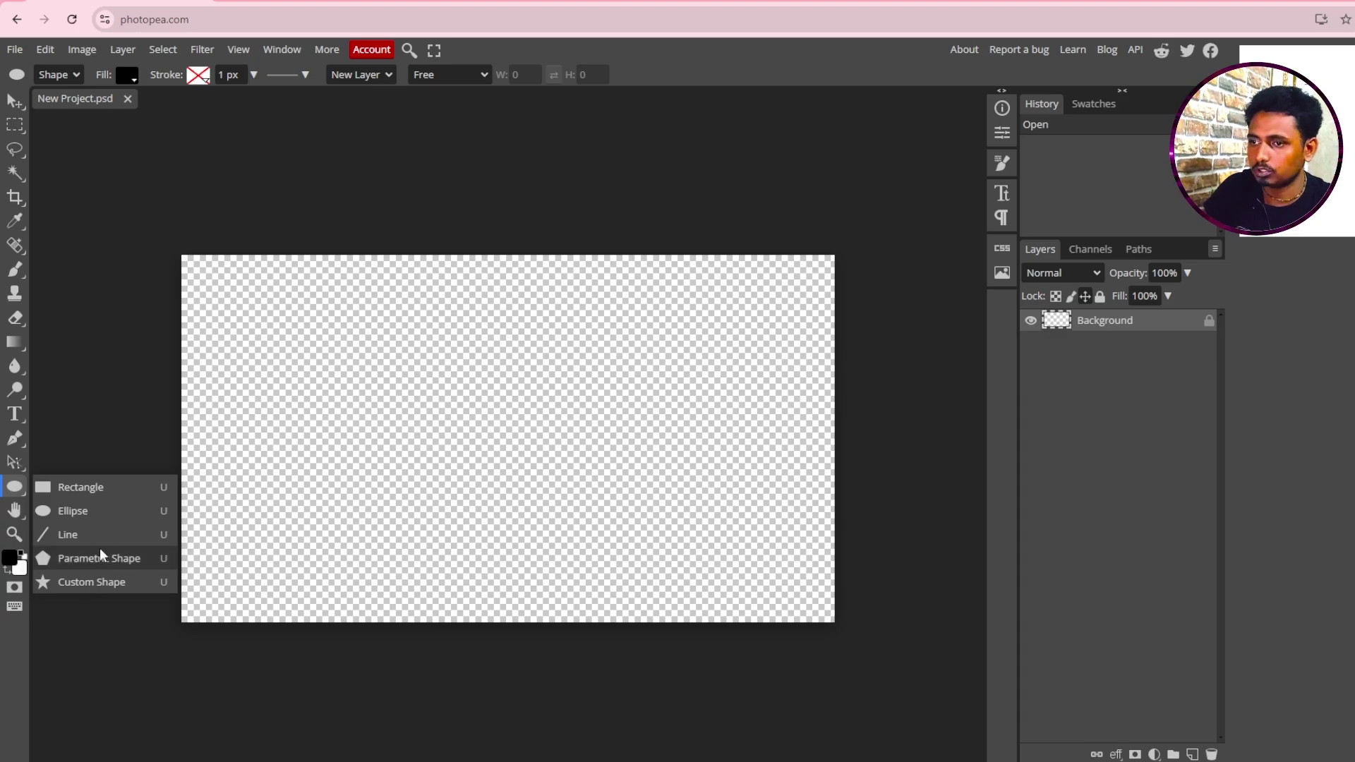
left_click(88, 510)
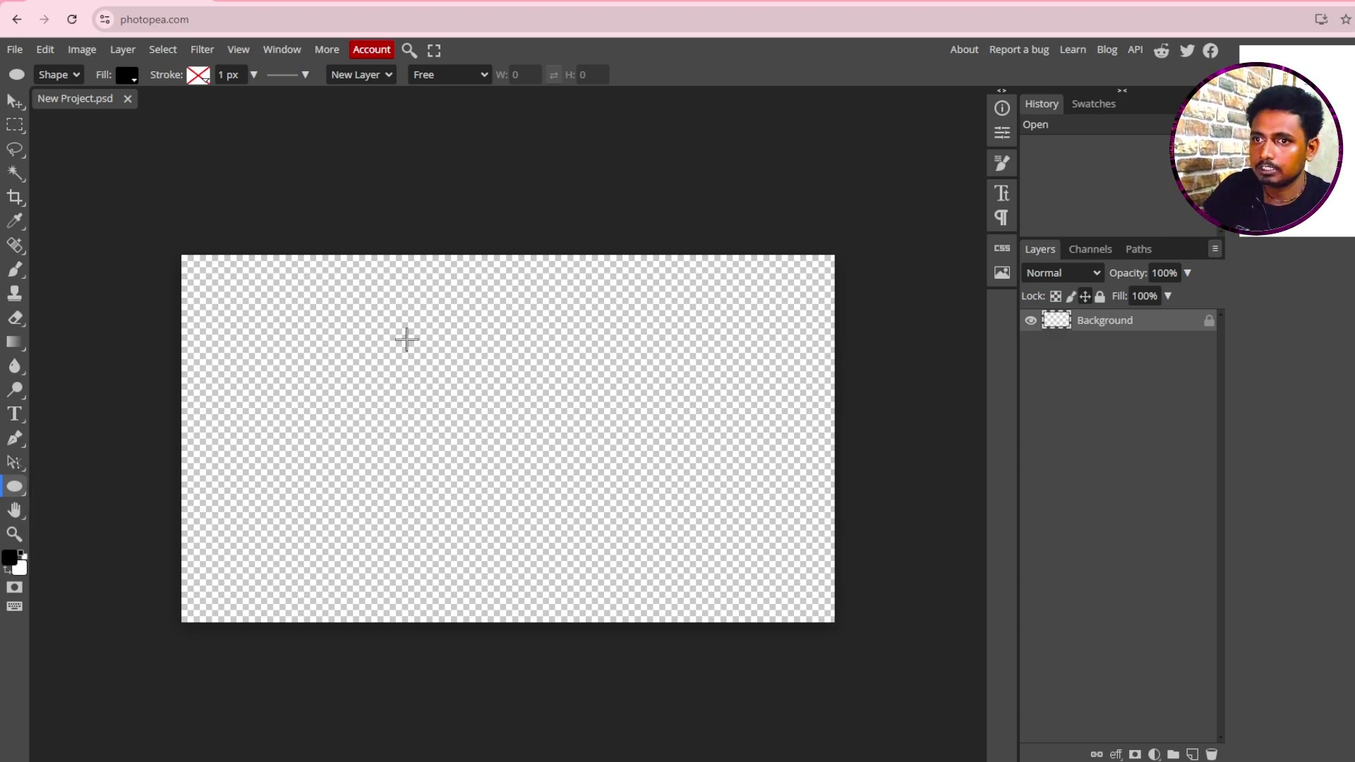
left_click_drag(377, 299, 651, 569)
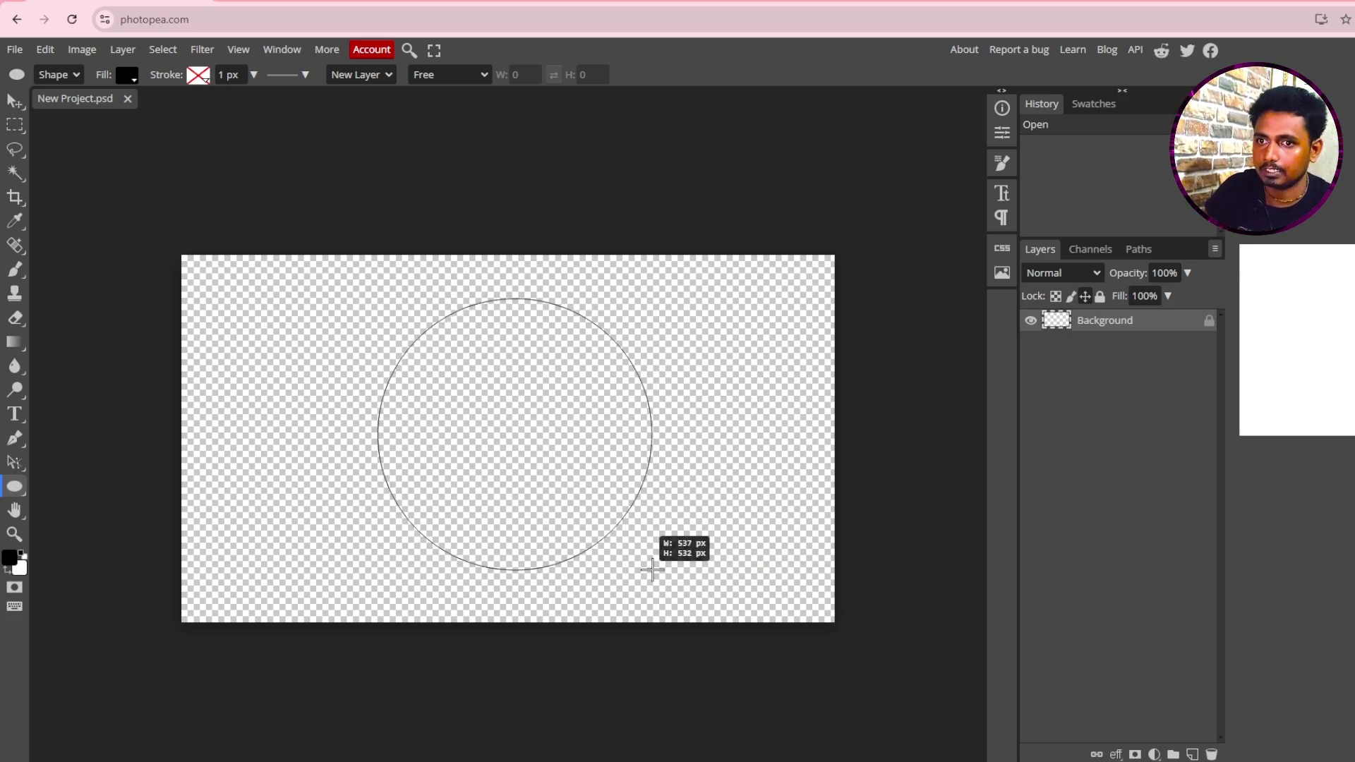
left_click_drag(651, 569, 666, 576)
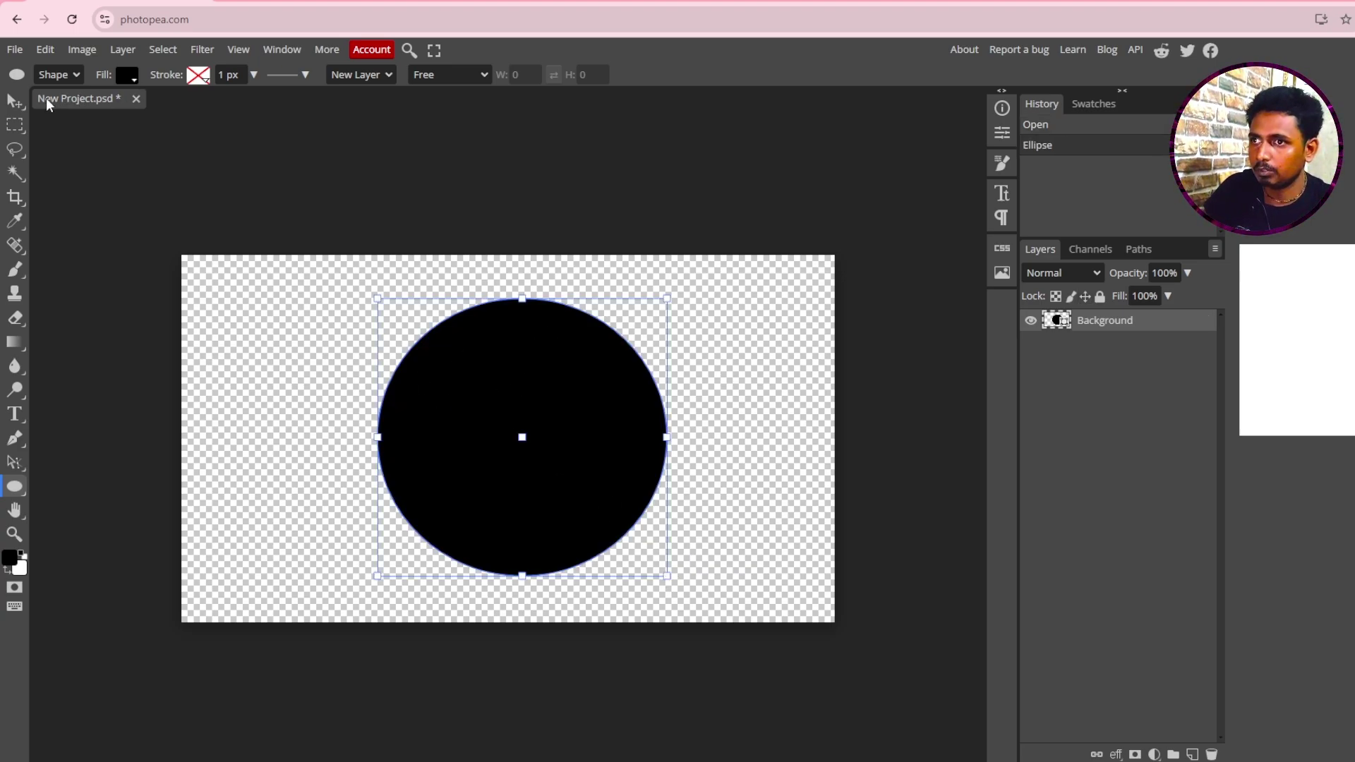
left_click(28, 106)
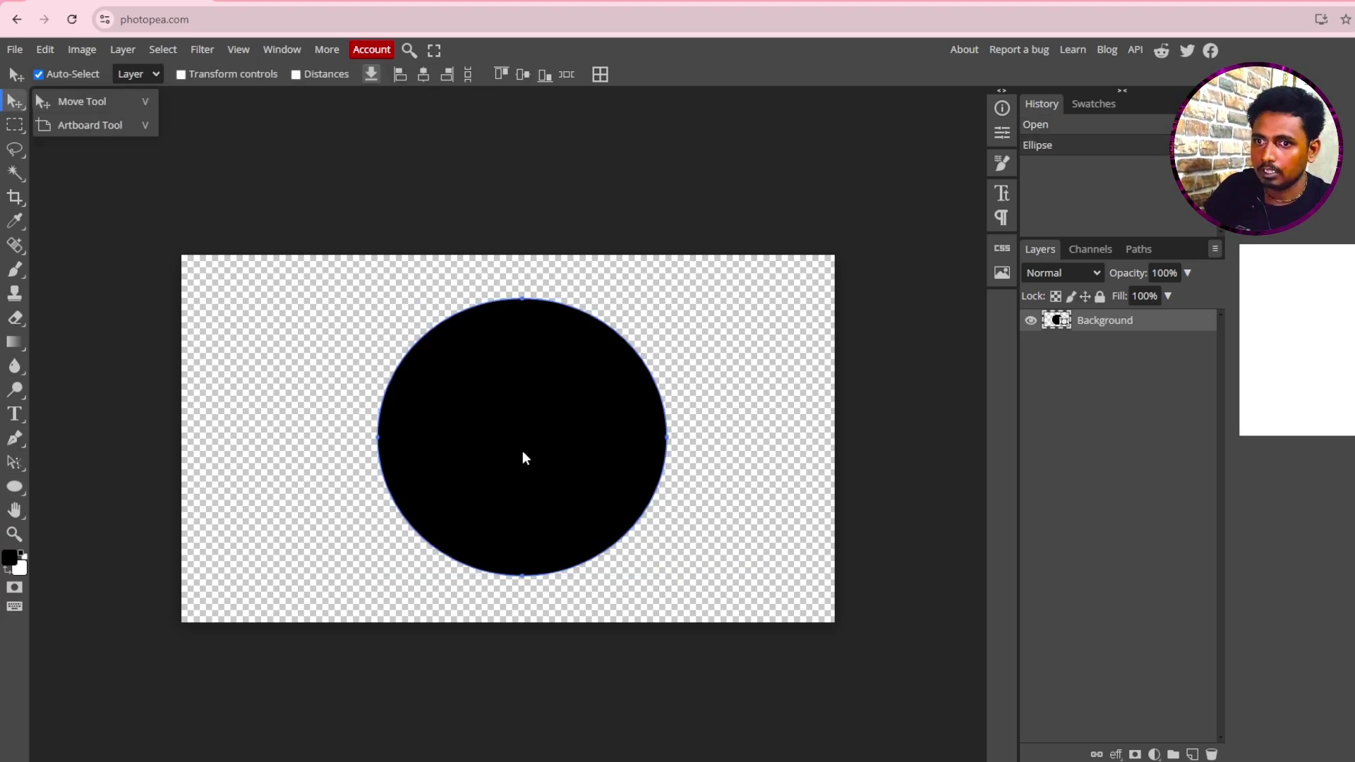
mouse_move(523, 452)
left_mouse_down()
mouse_move(511, 401)
mouse_move(514, 462)
left_mouse_up()
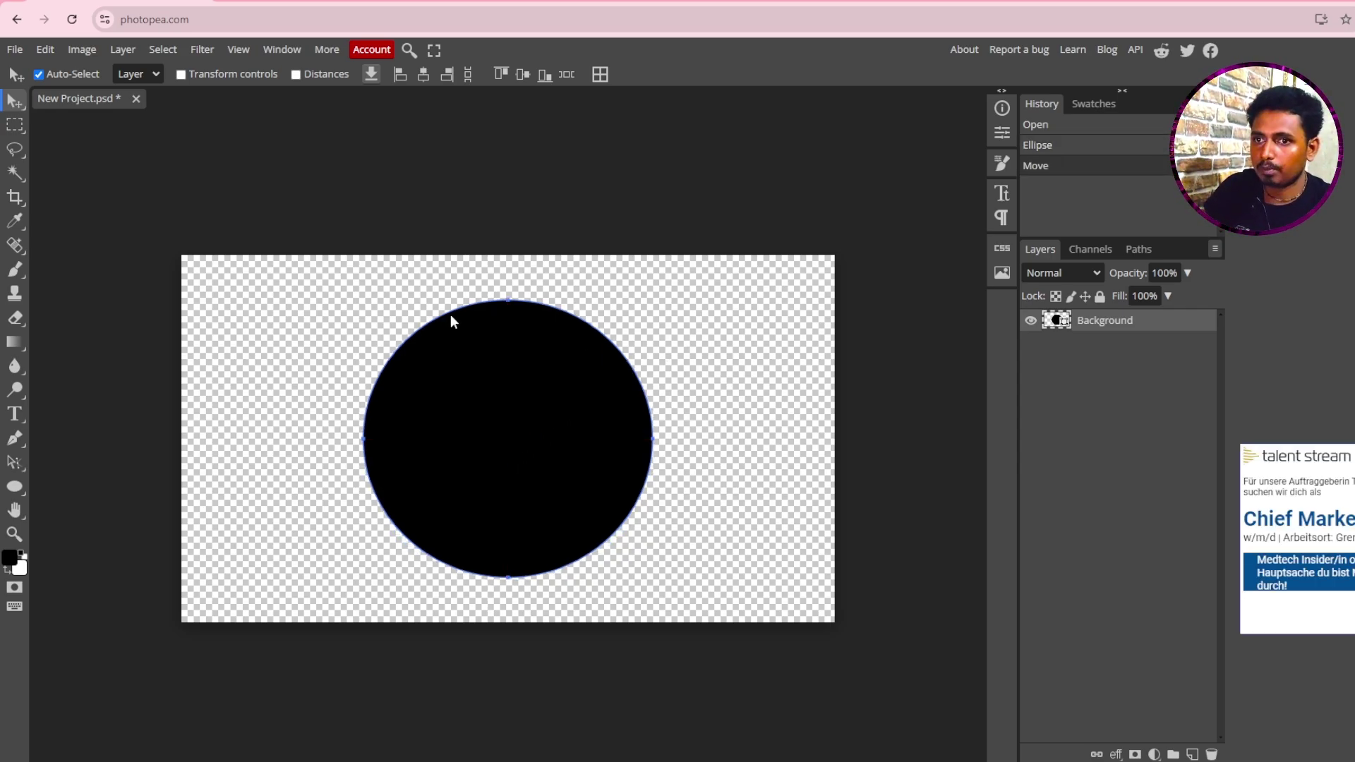
Export the black circle as a 1280 × 720 px PNG named New Project at 100% quality.
left_click(18, 49)
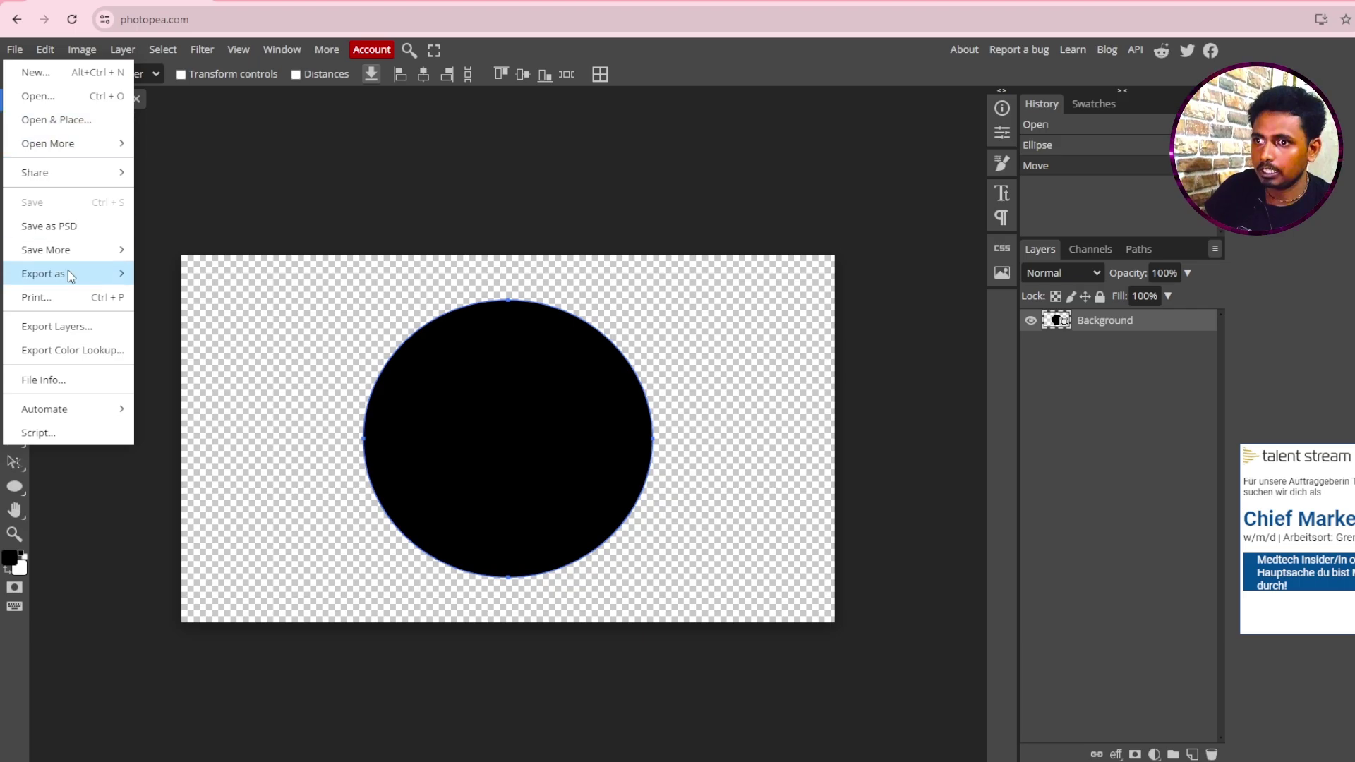
mouse_move(69, 281)
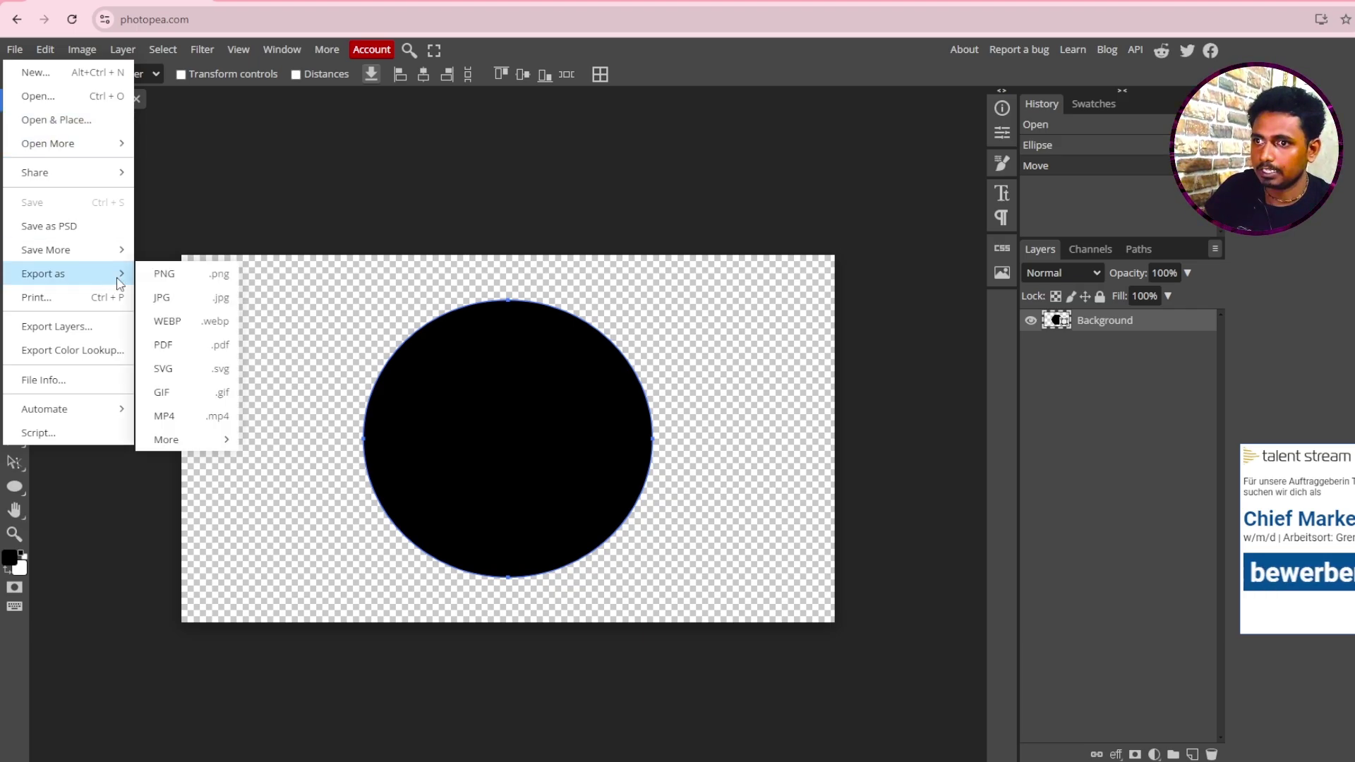
left_click(201, 277)
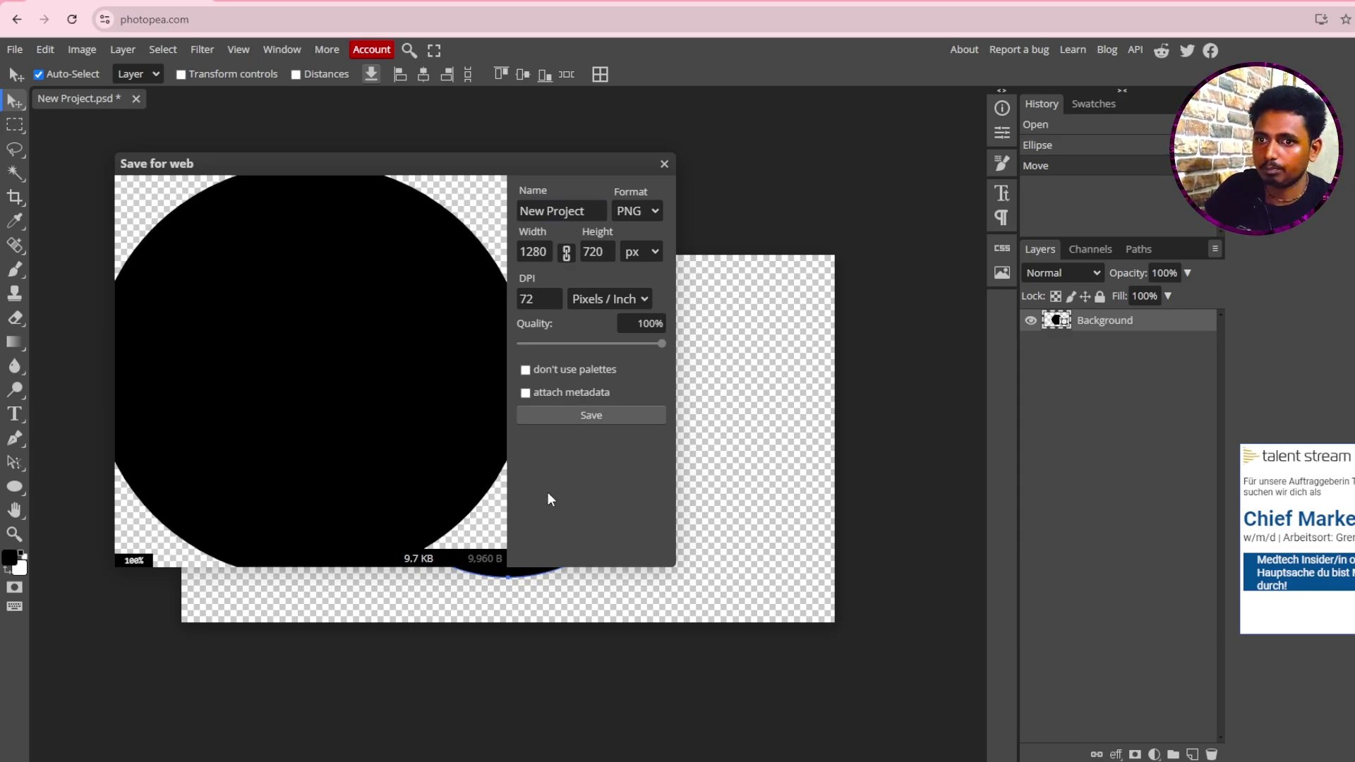
left_click(597, 415)
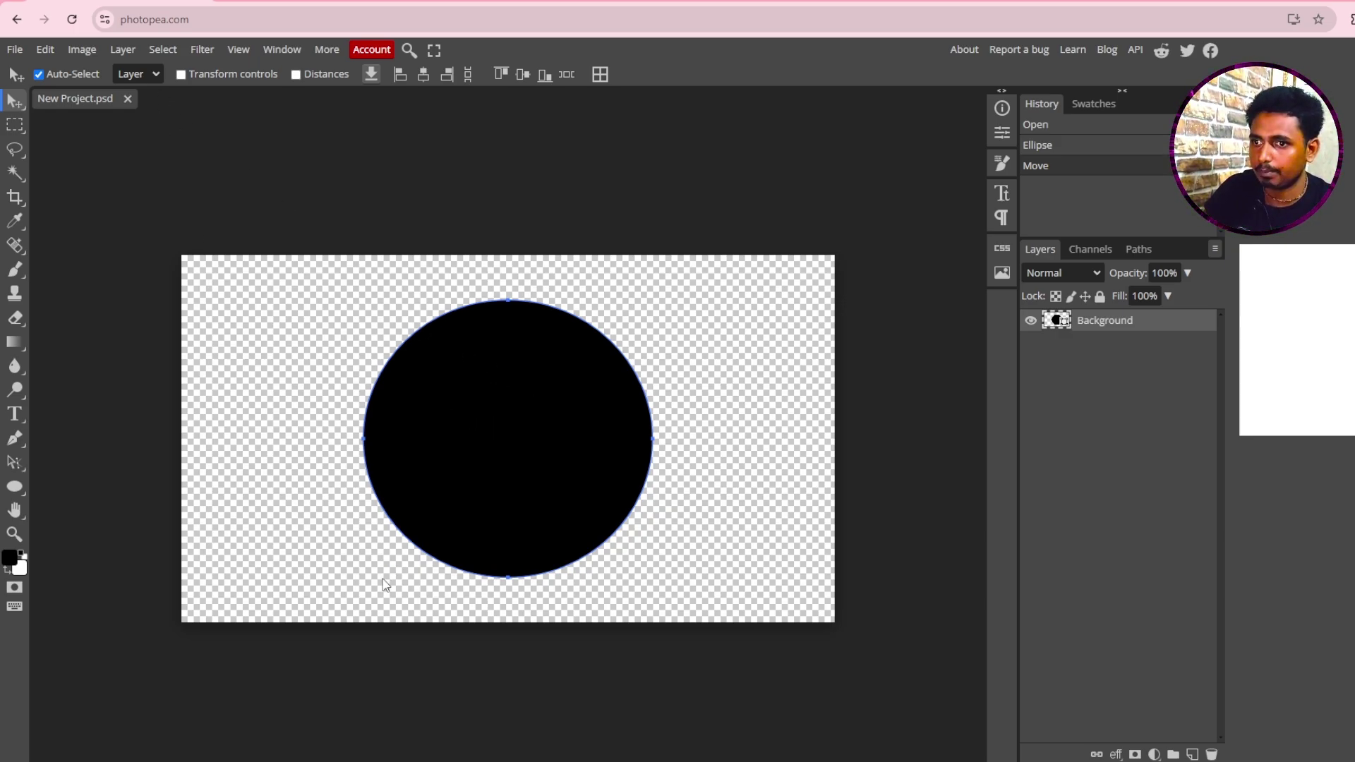
Change the circle's fill colour to red.
left_click(16, 486)
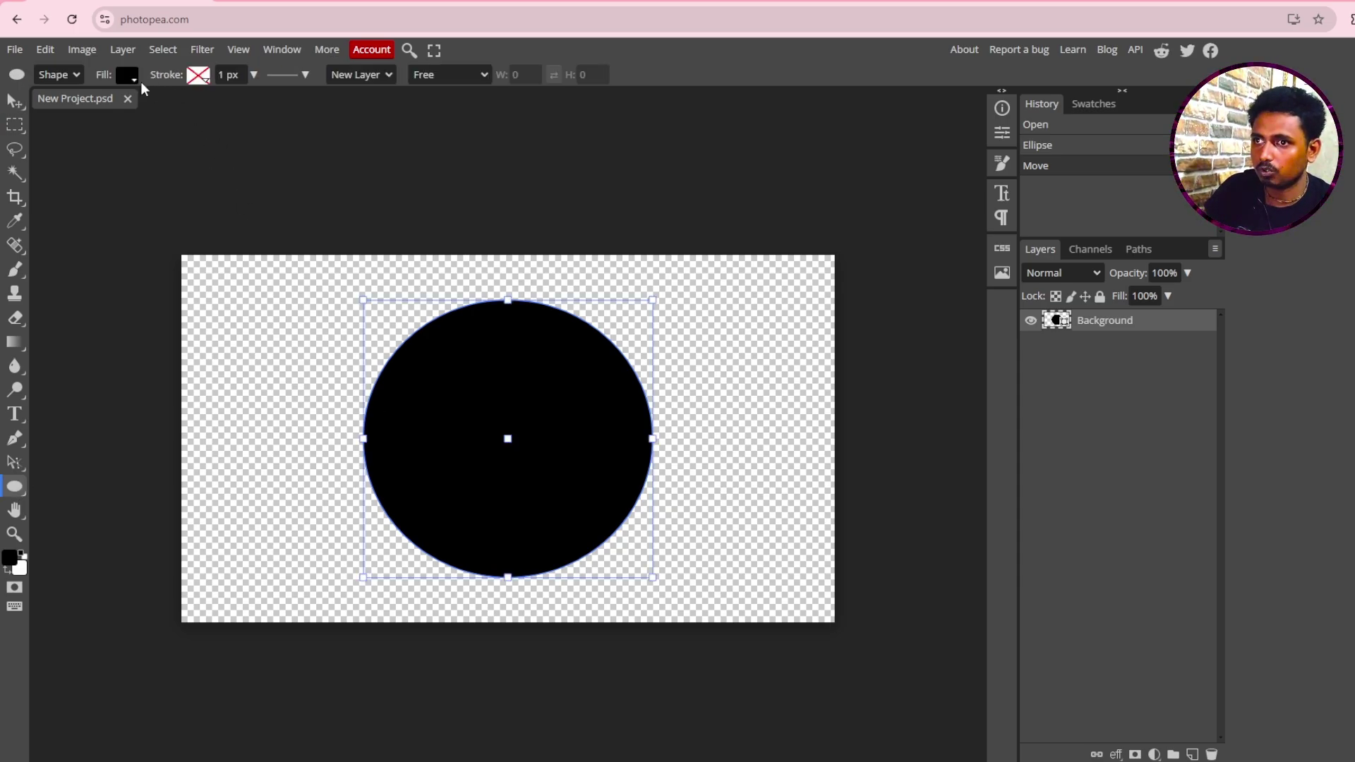
left_click(137, 79)
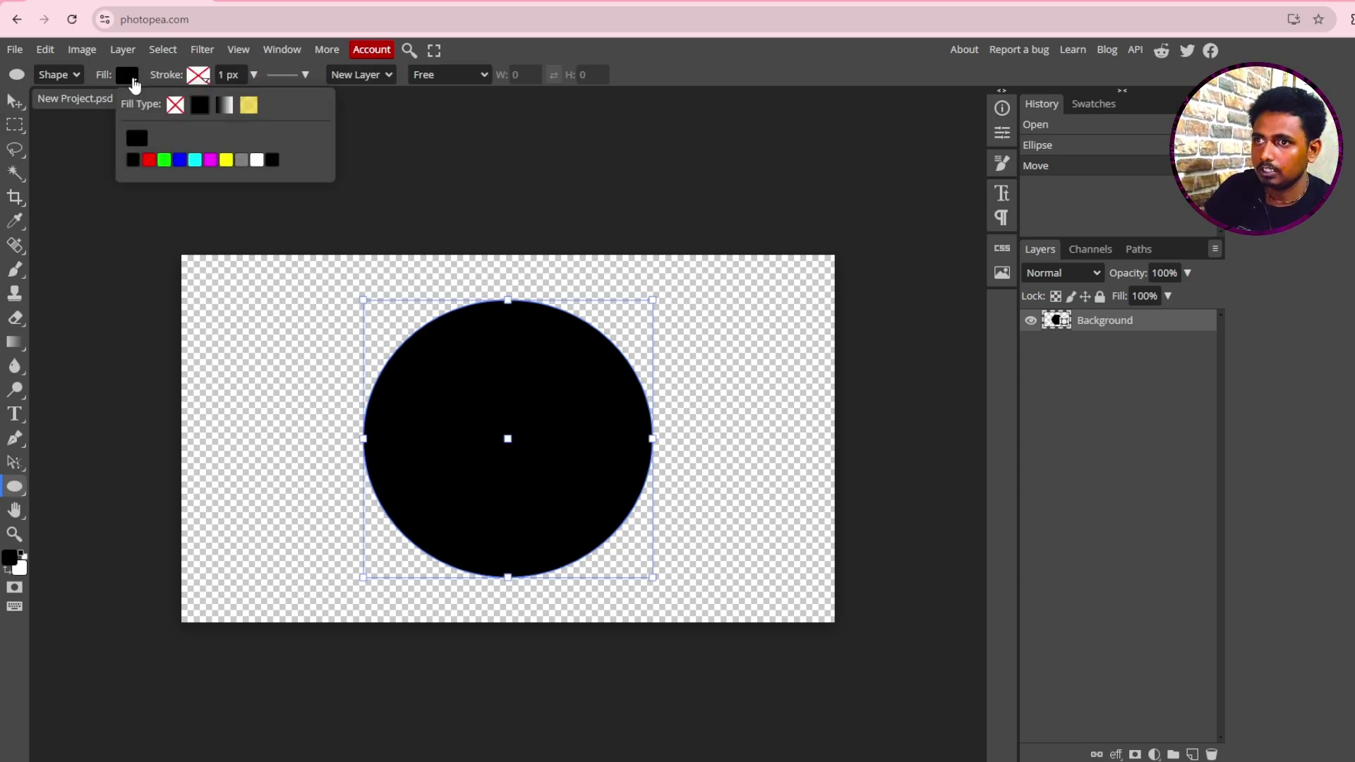
left_click(150, 161)
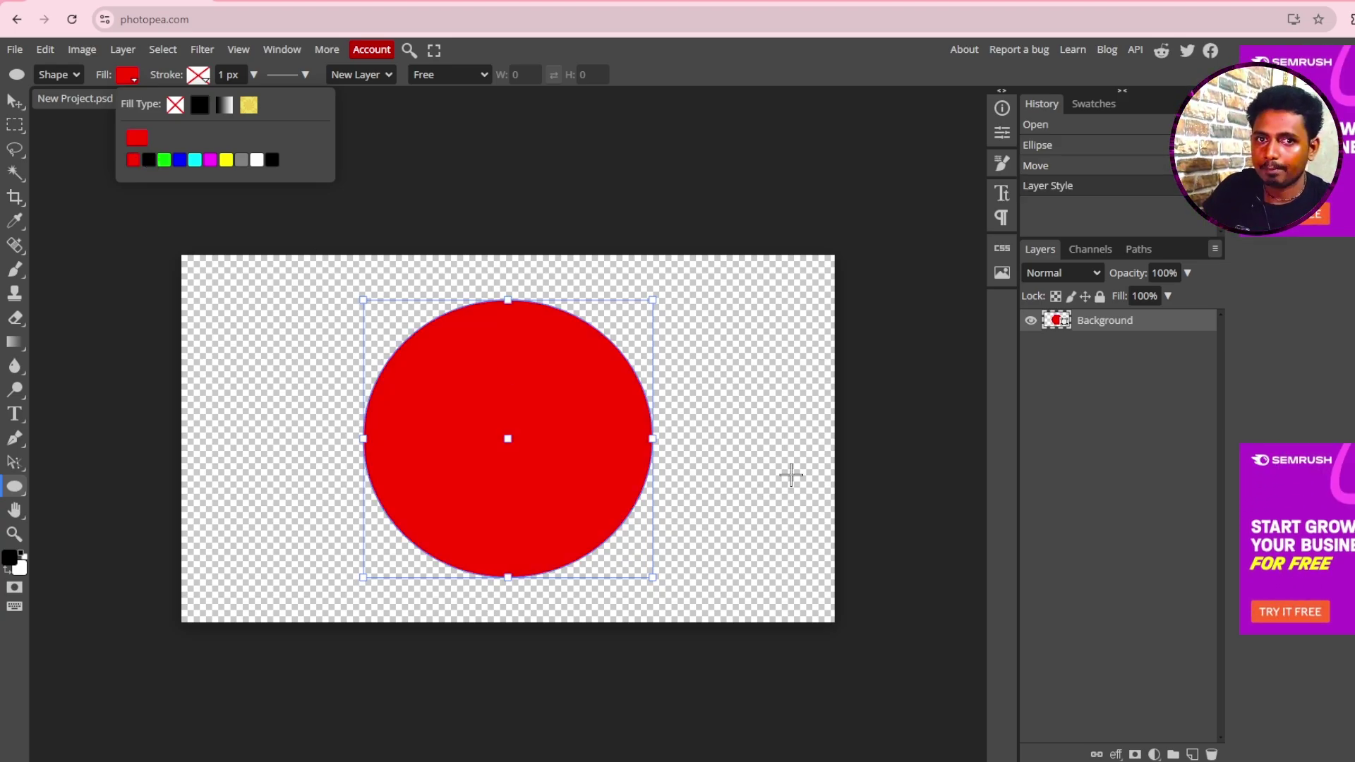
Enable the Stroke effect in the circle layer's style and show its settings.
left_click(1179, 324)
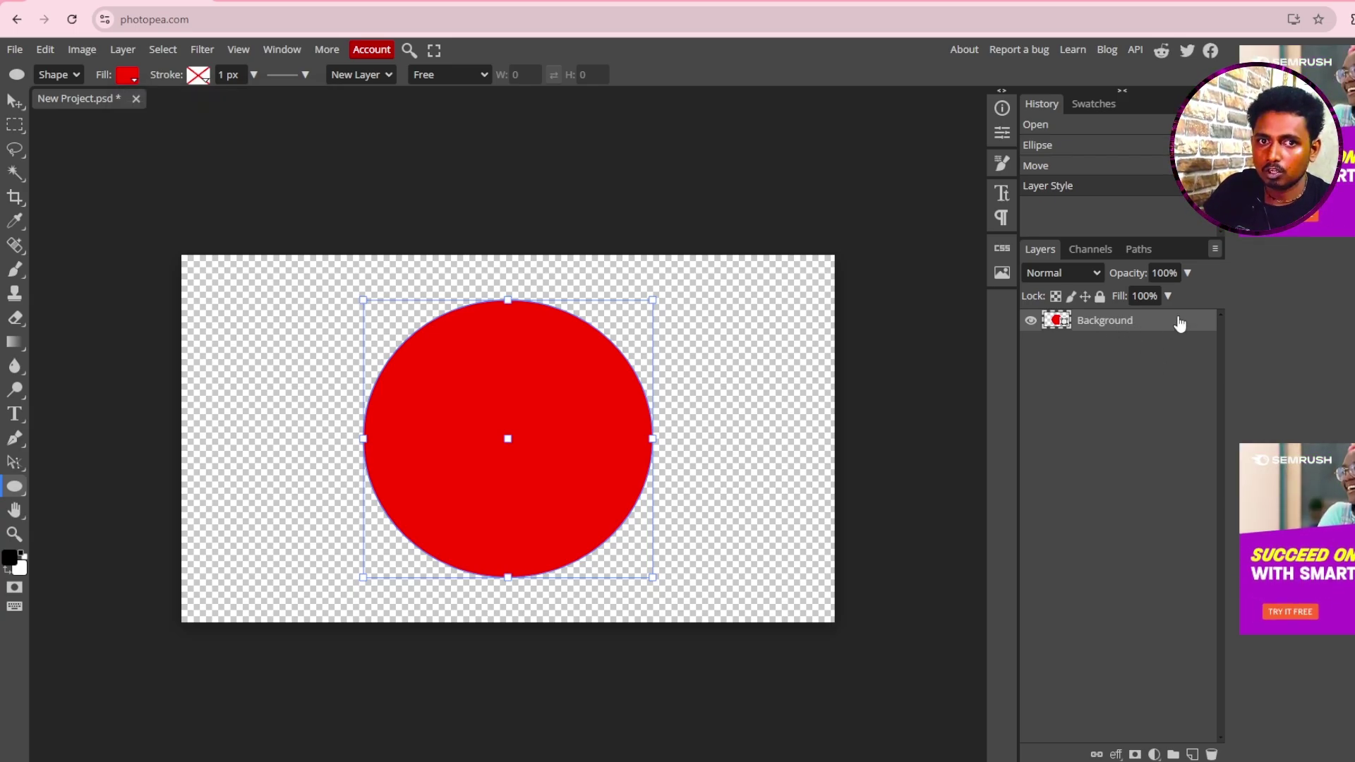
double_click(1177, 321)
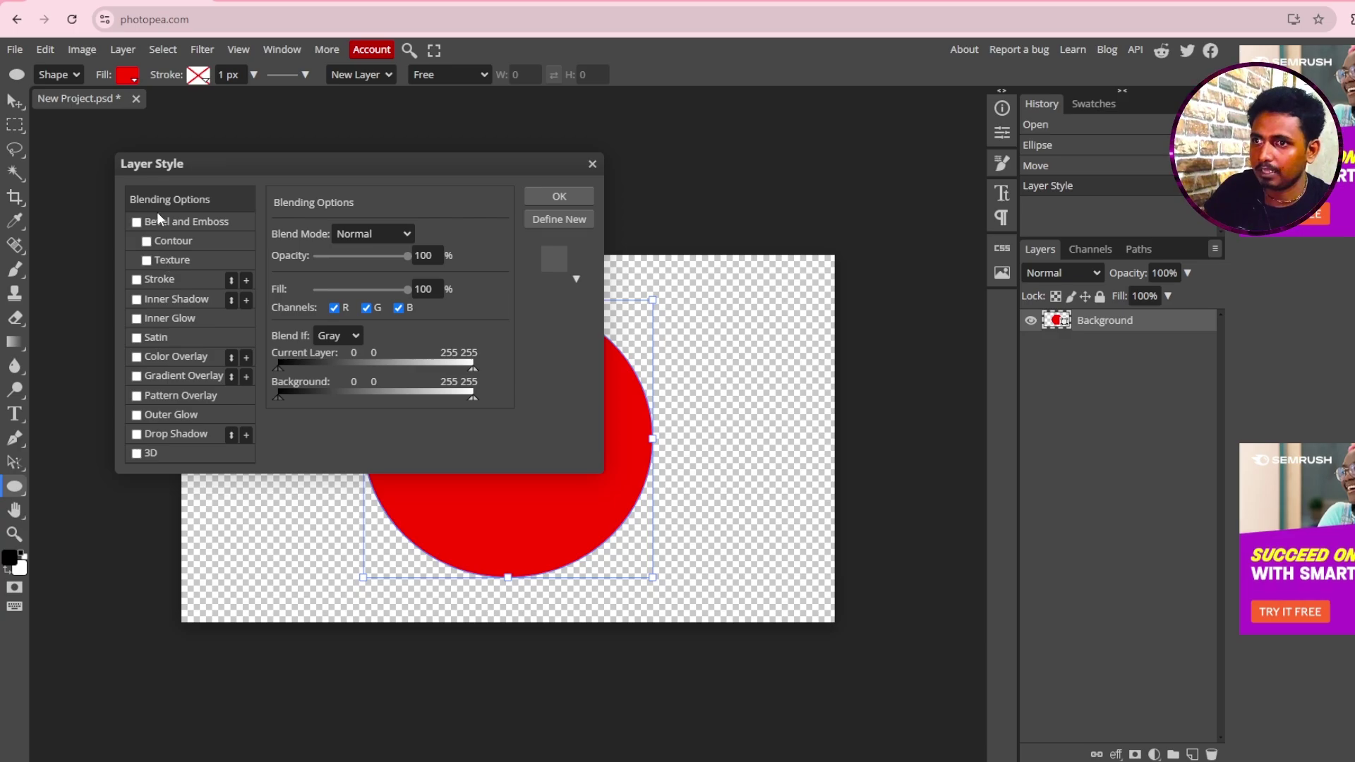
left_click(137, 281)
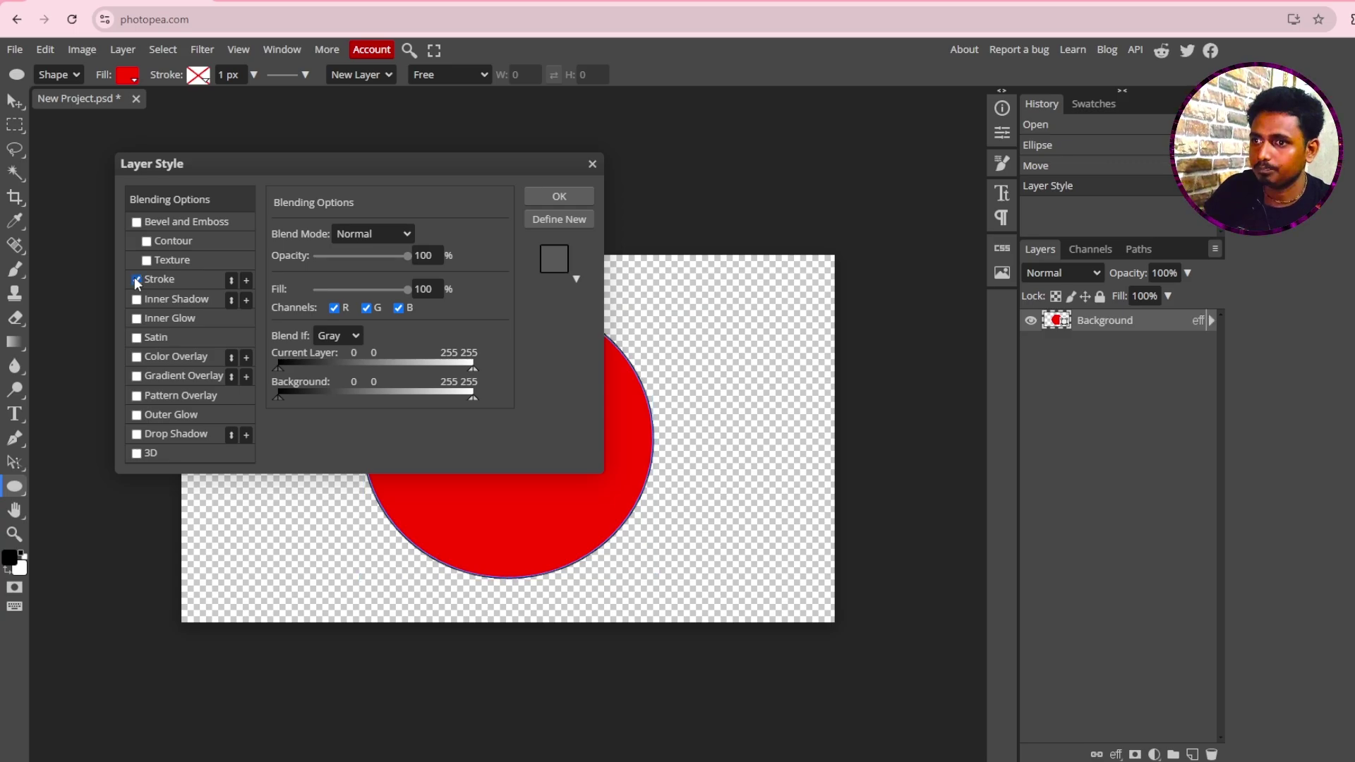
left_click(199, 282)
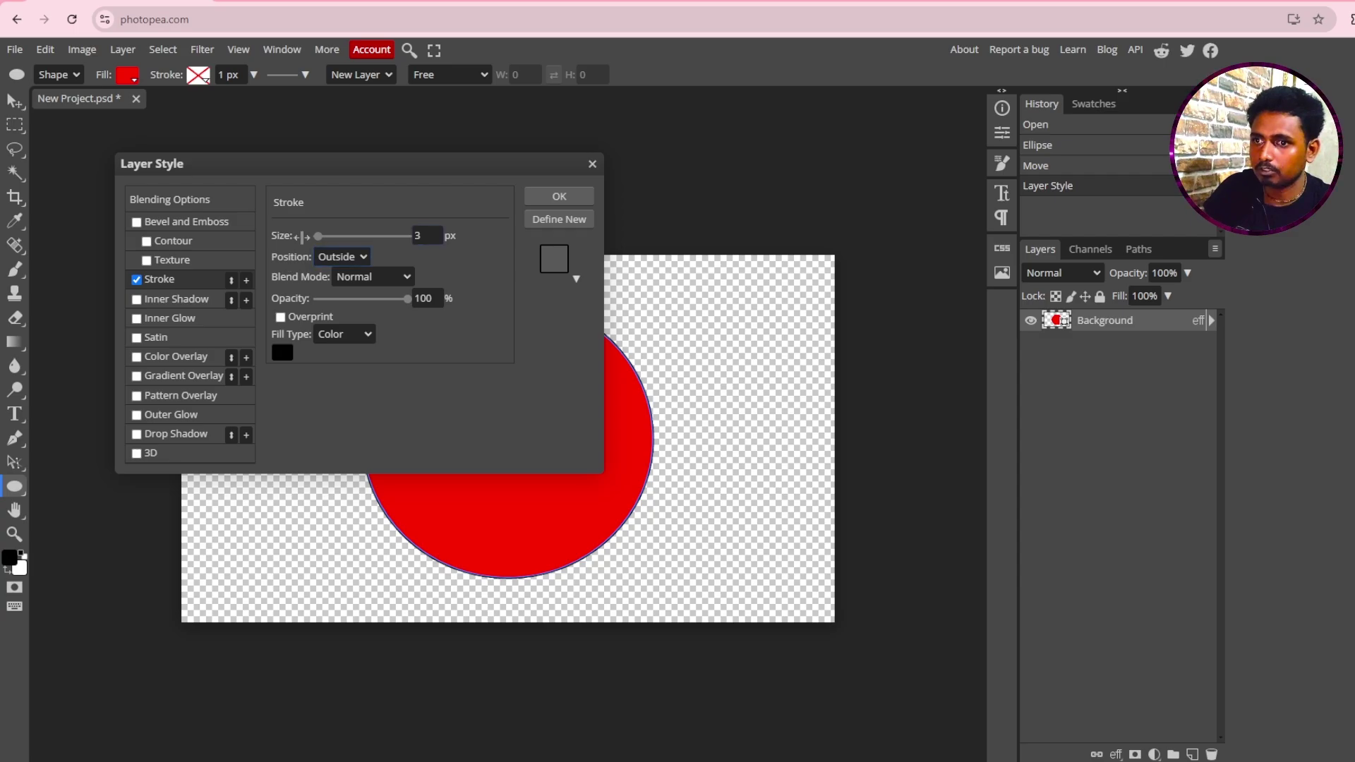
Set the stroke size to 20 px and apply the layer style to the circle.
mouse_move(317, 236)
left_mouse_down()
mouse_move(336, 243)
mouse_move(323, 242)
left_mouse_up()
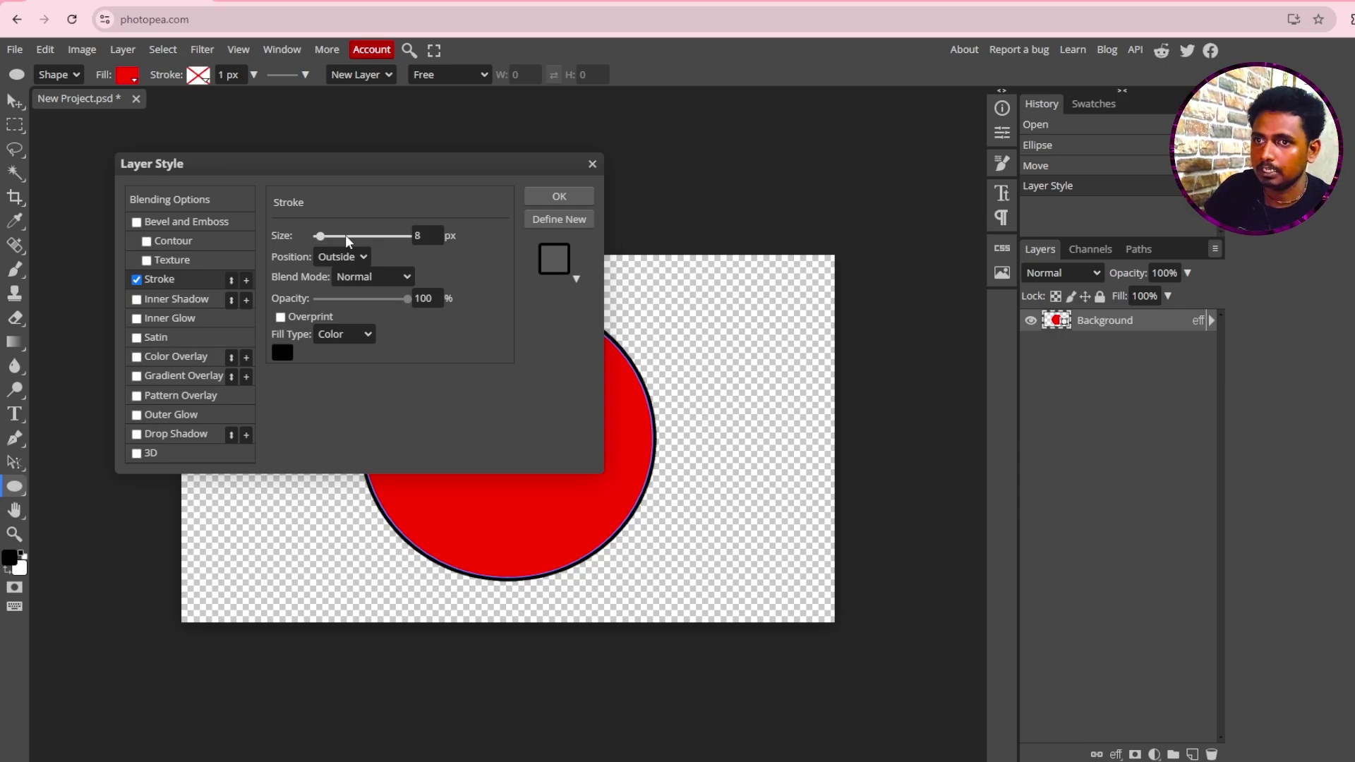
double_click(431, 234)
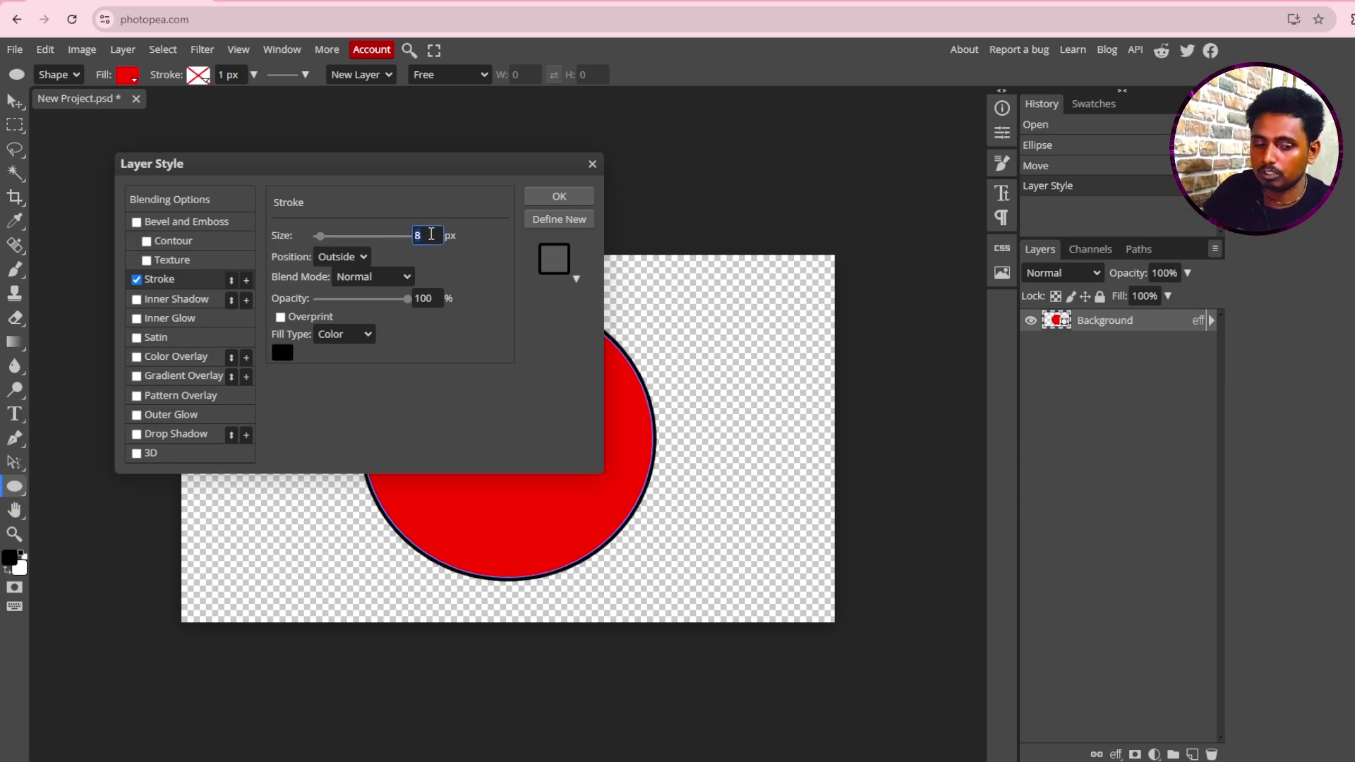
type("15")
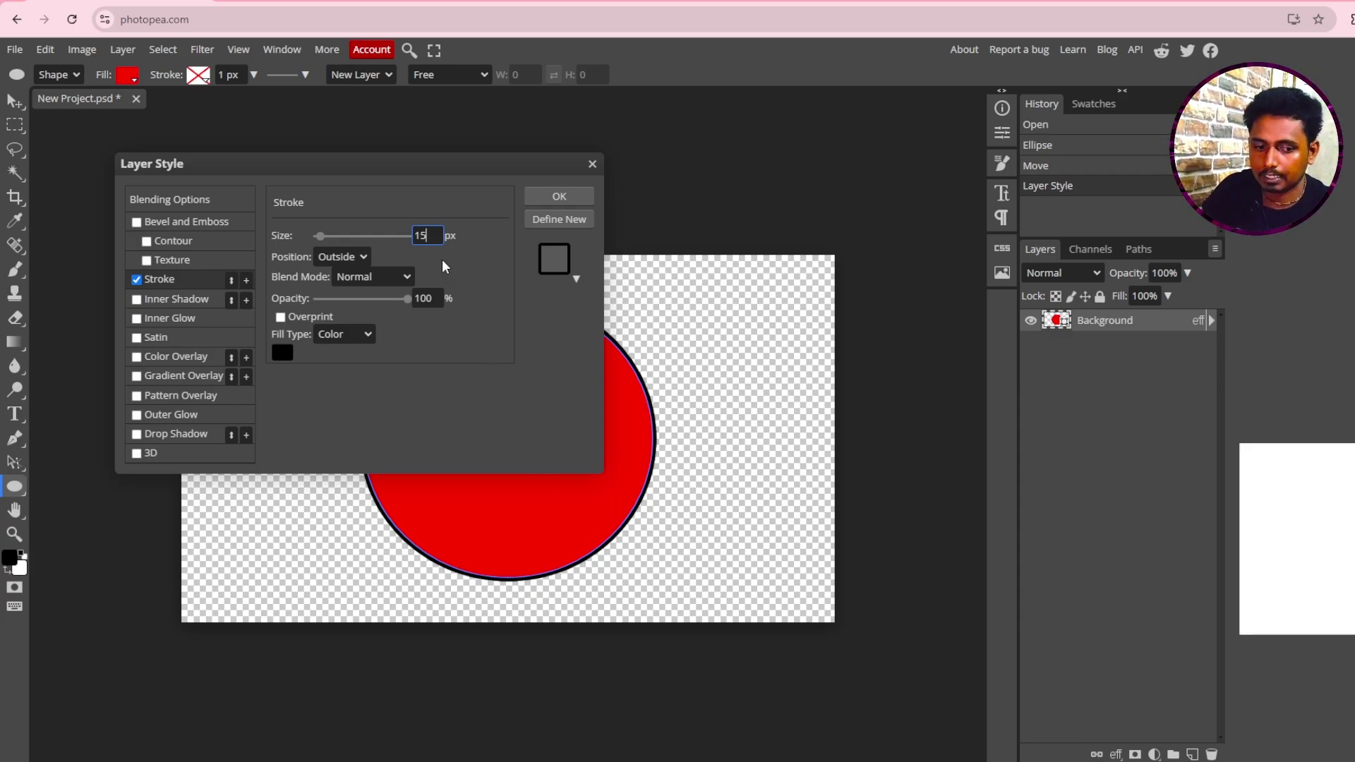
key("BackSpace")
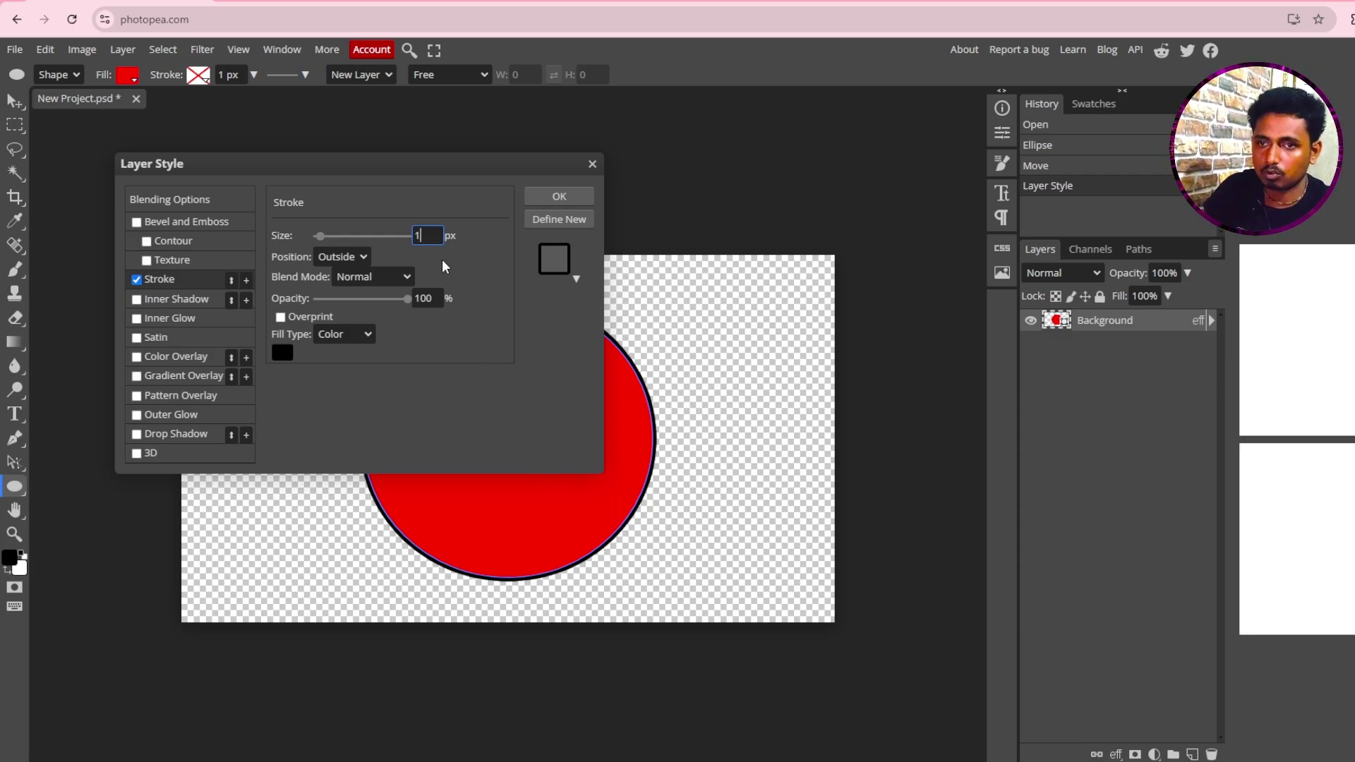
type("2")
key("BackSpace")
key("BackSpace")
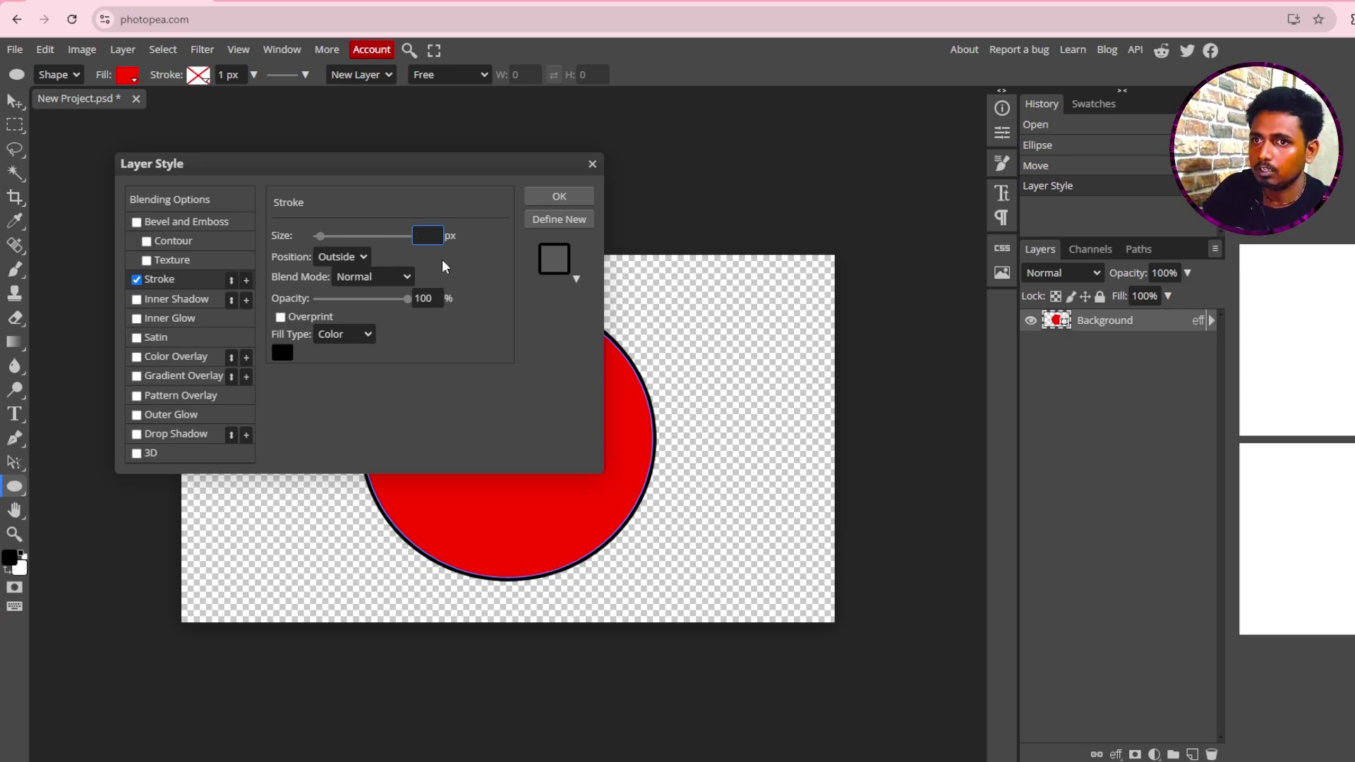
type("20")
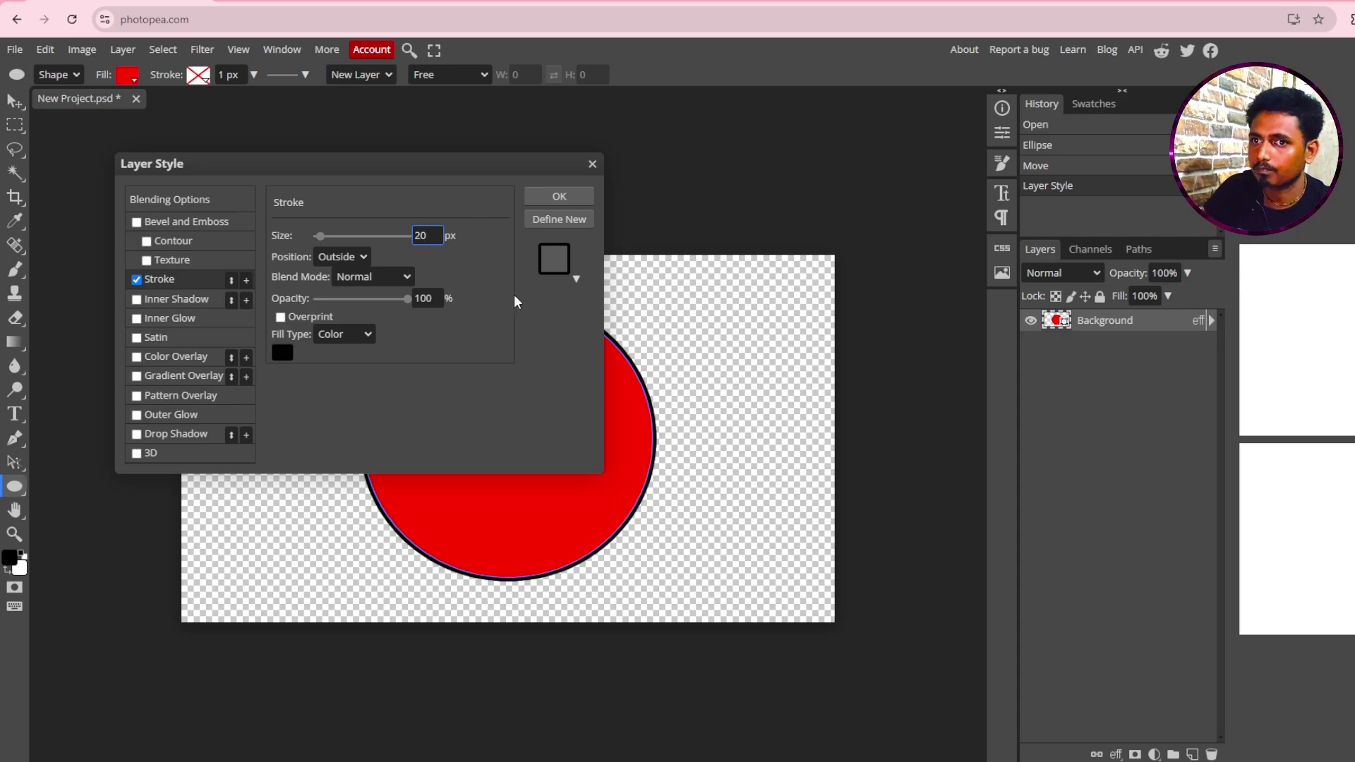
left_click(578, 201)
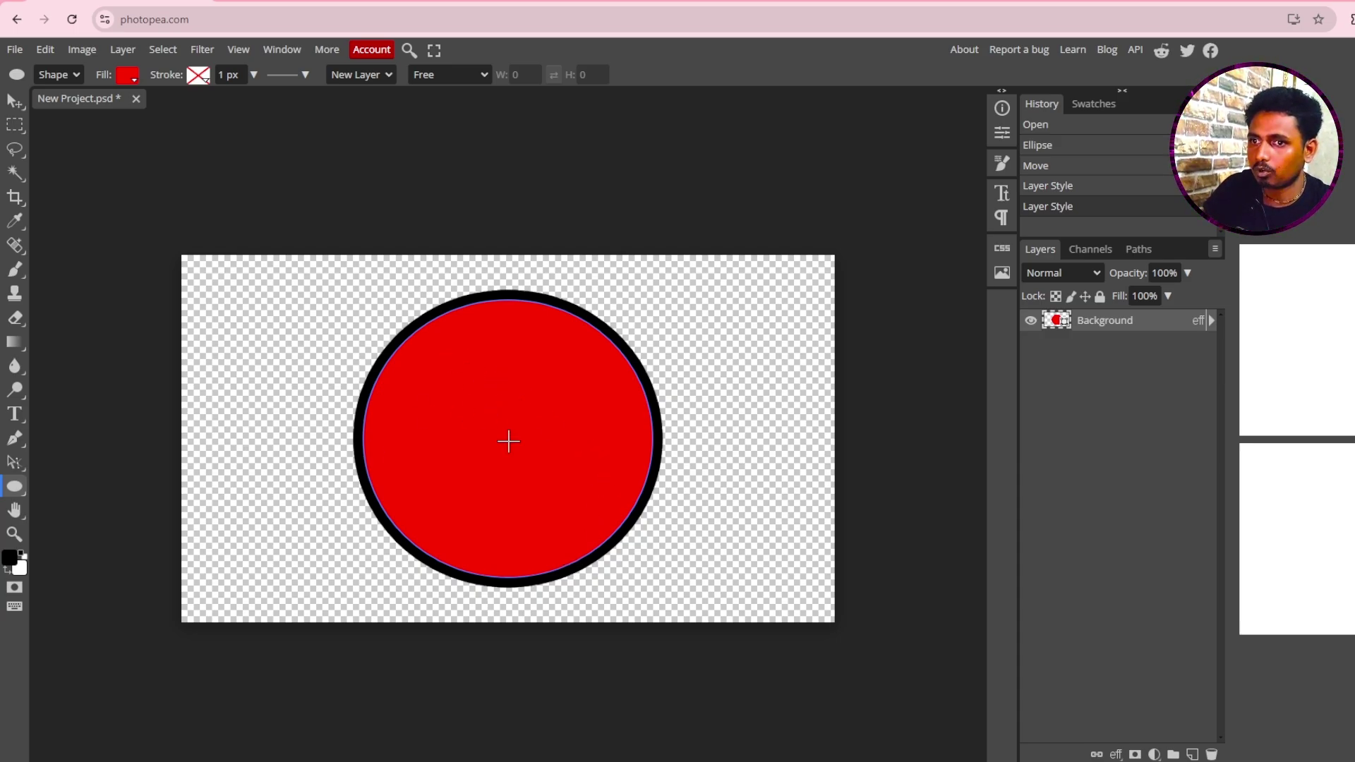
Set the circle's fill to none, leaving only the black outline, and export the ring as a PNG.
left_click(122, 79)
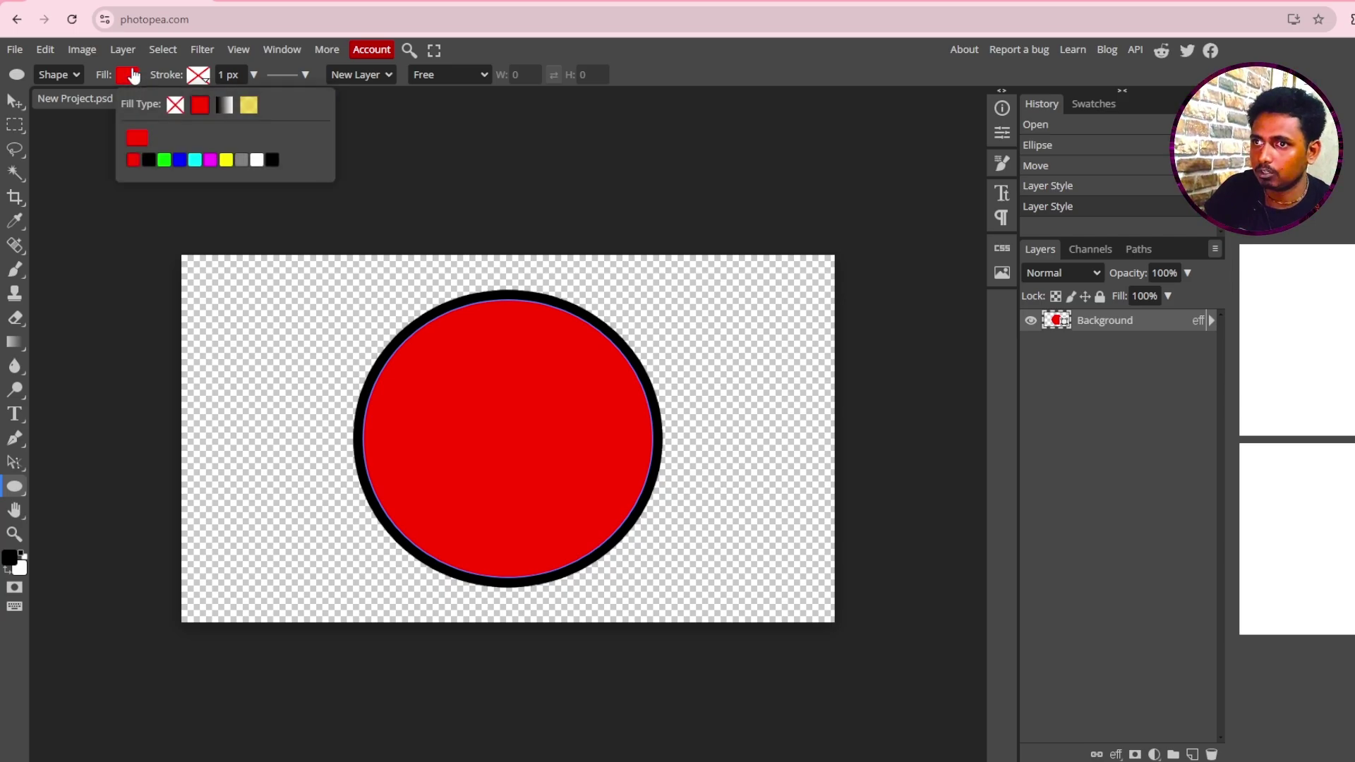
left_click(176, 105)
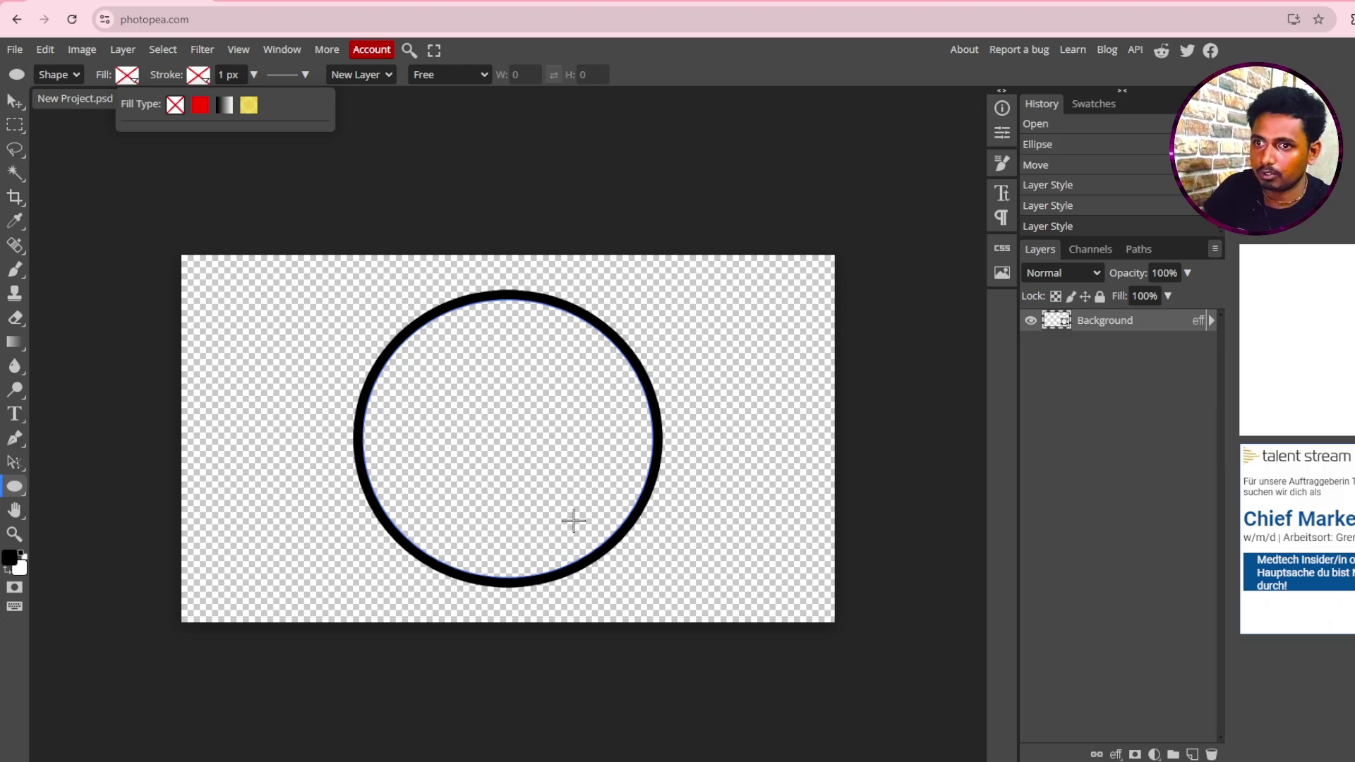
left_click(21, 51)
mouse_move(111, 282)
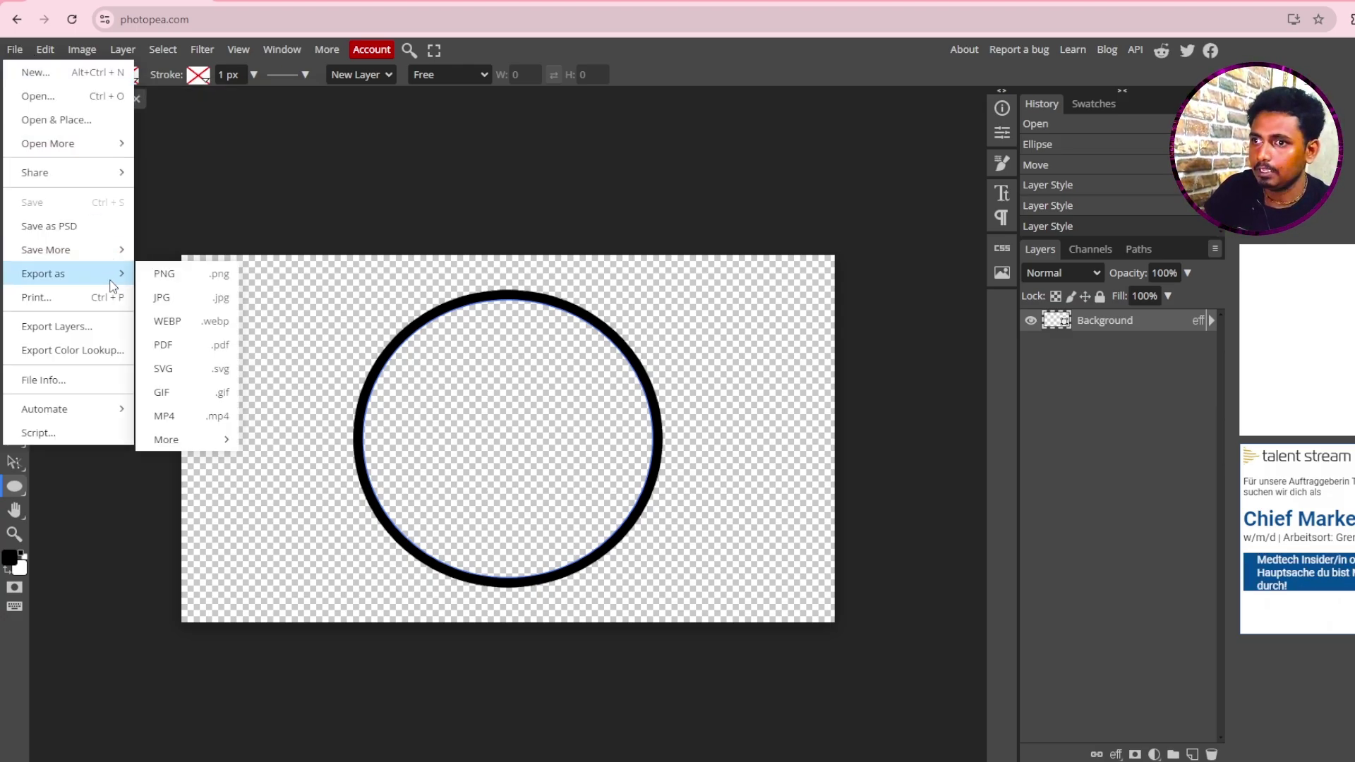
left_click(159, 274)
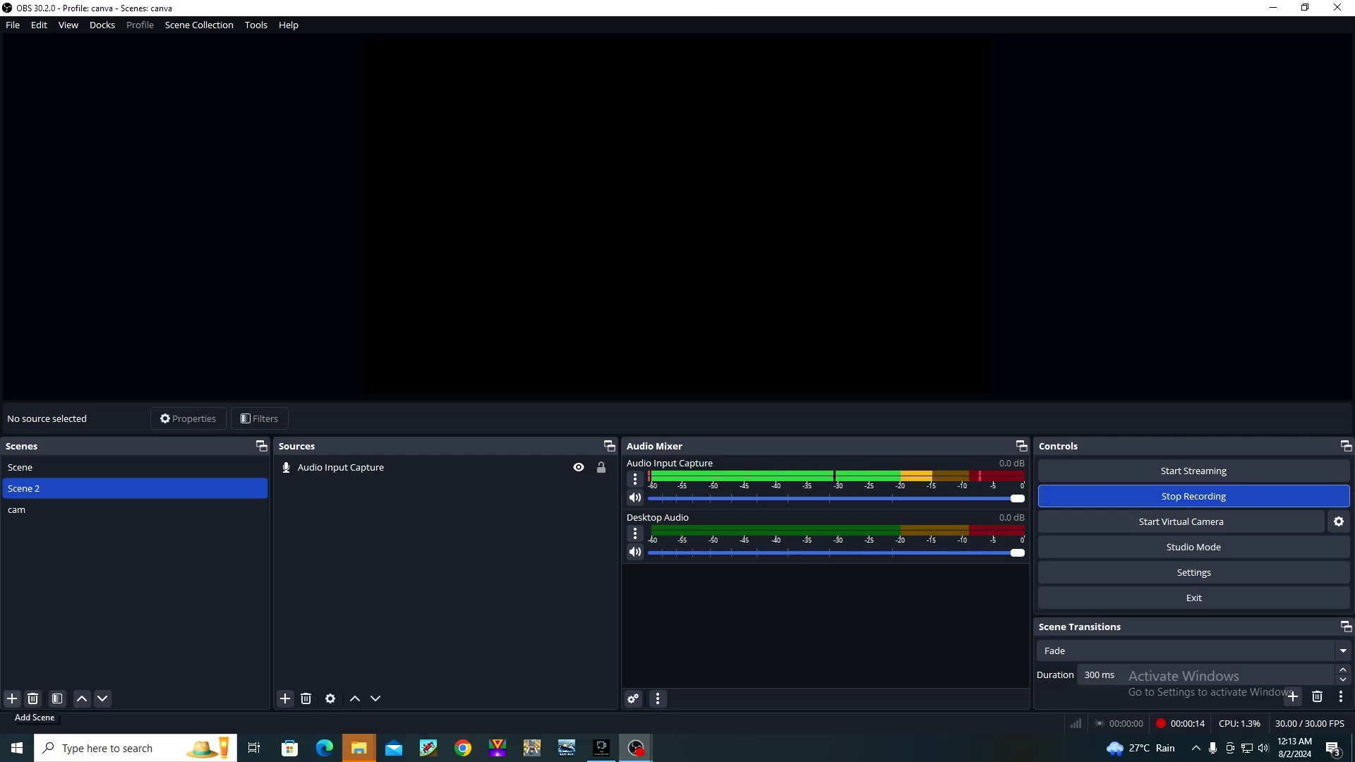
In OBS, add a new Video Capture Device source named webcam to Scene 2, using the Iriun Webcam device.
left_click(12, 699)
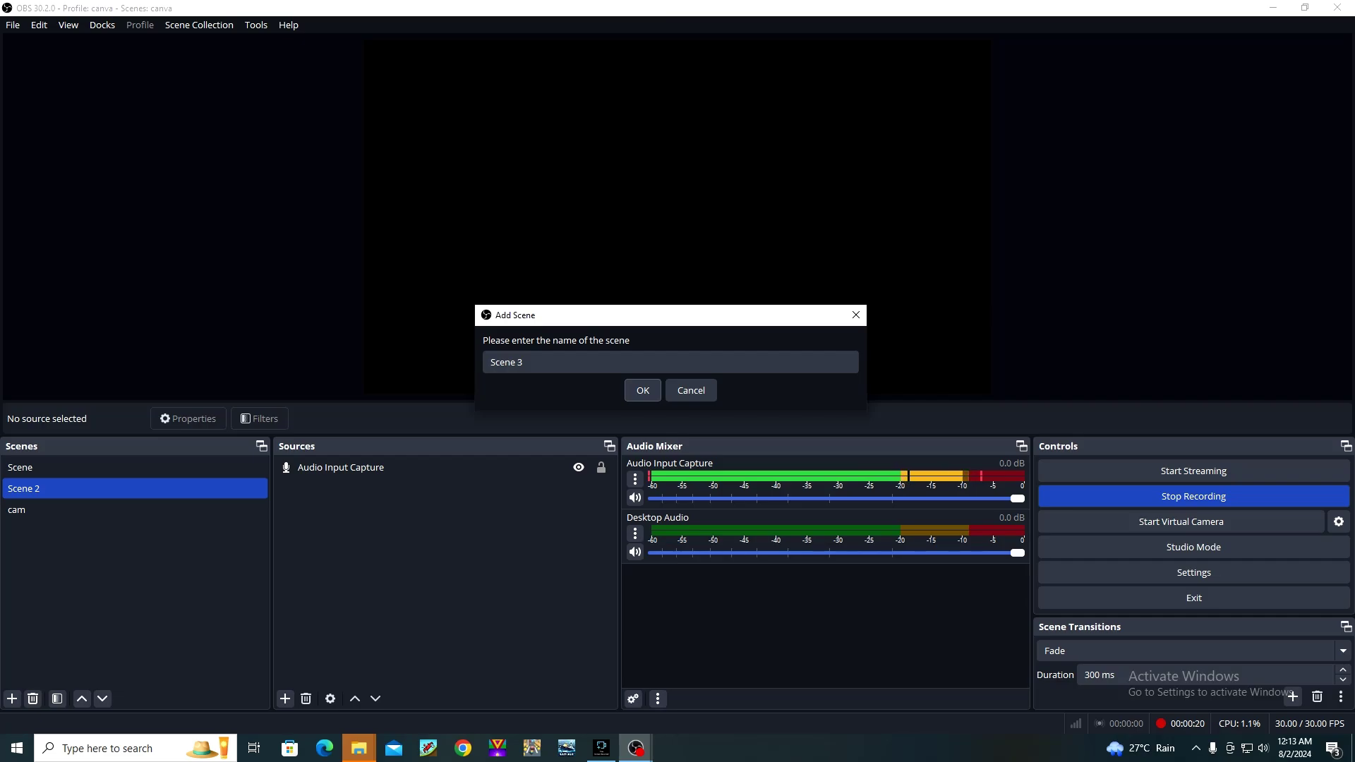
left_click(690, 391)
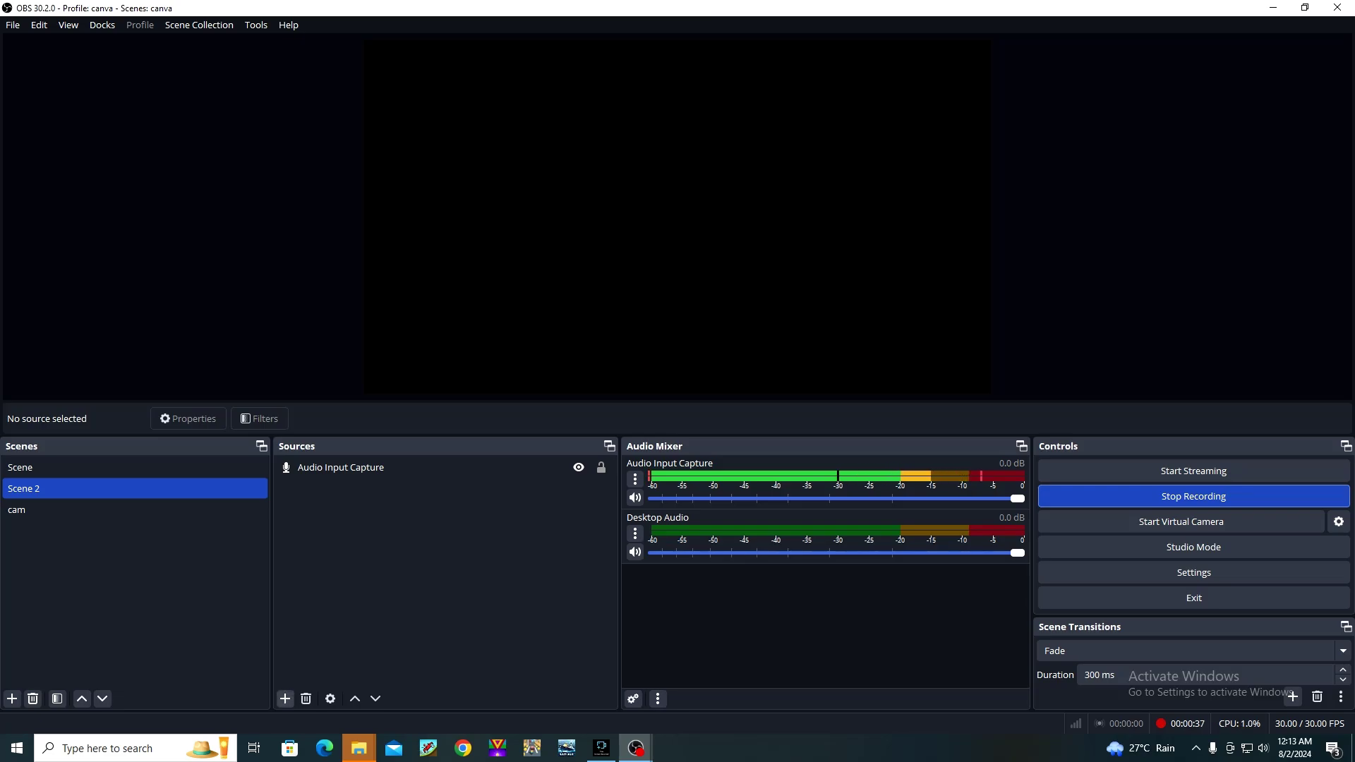
left_click(285, 699)
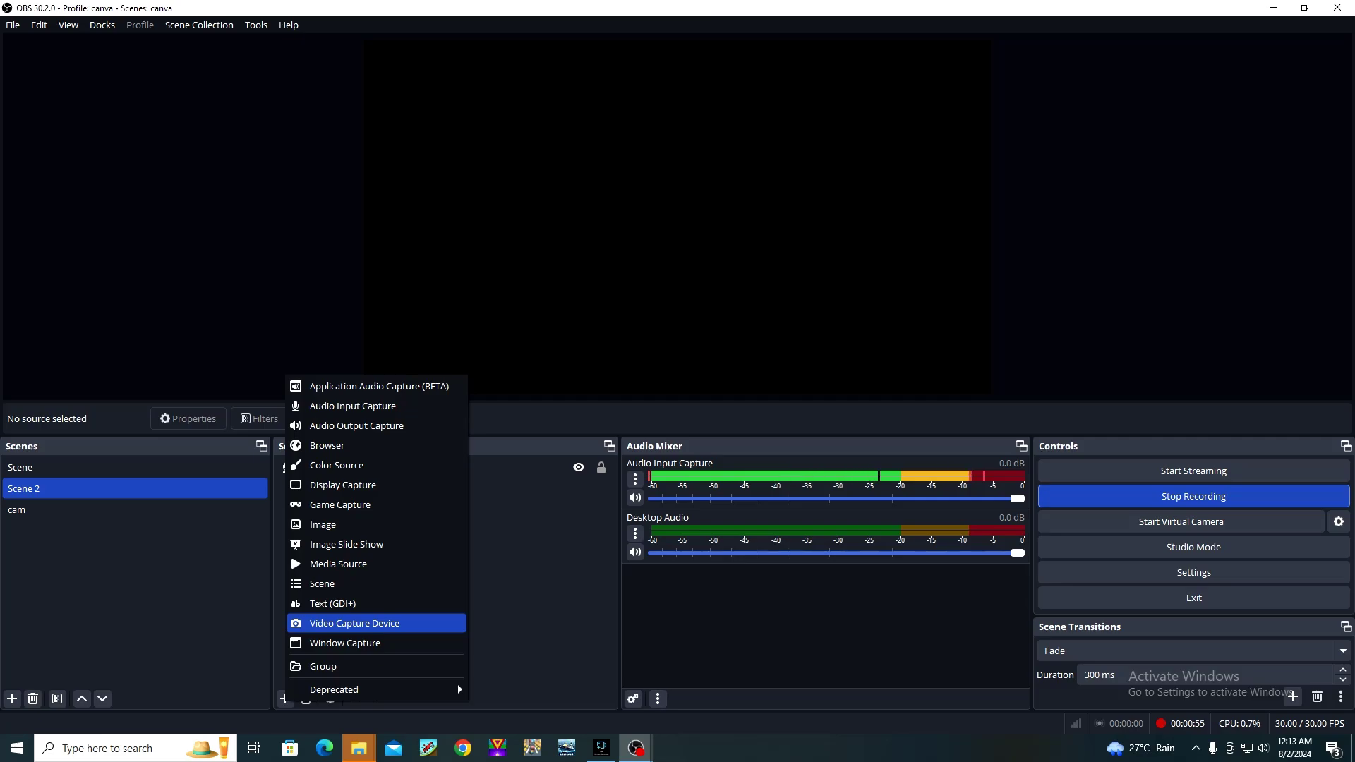
key("Return")
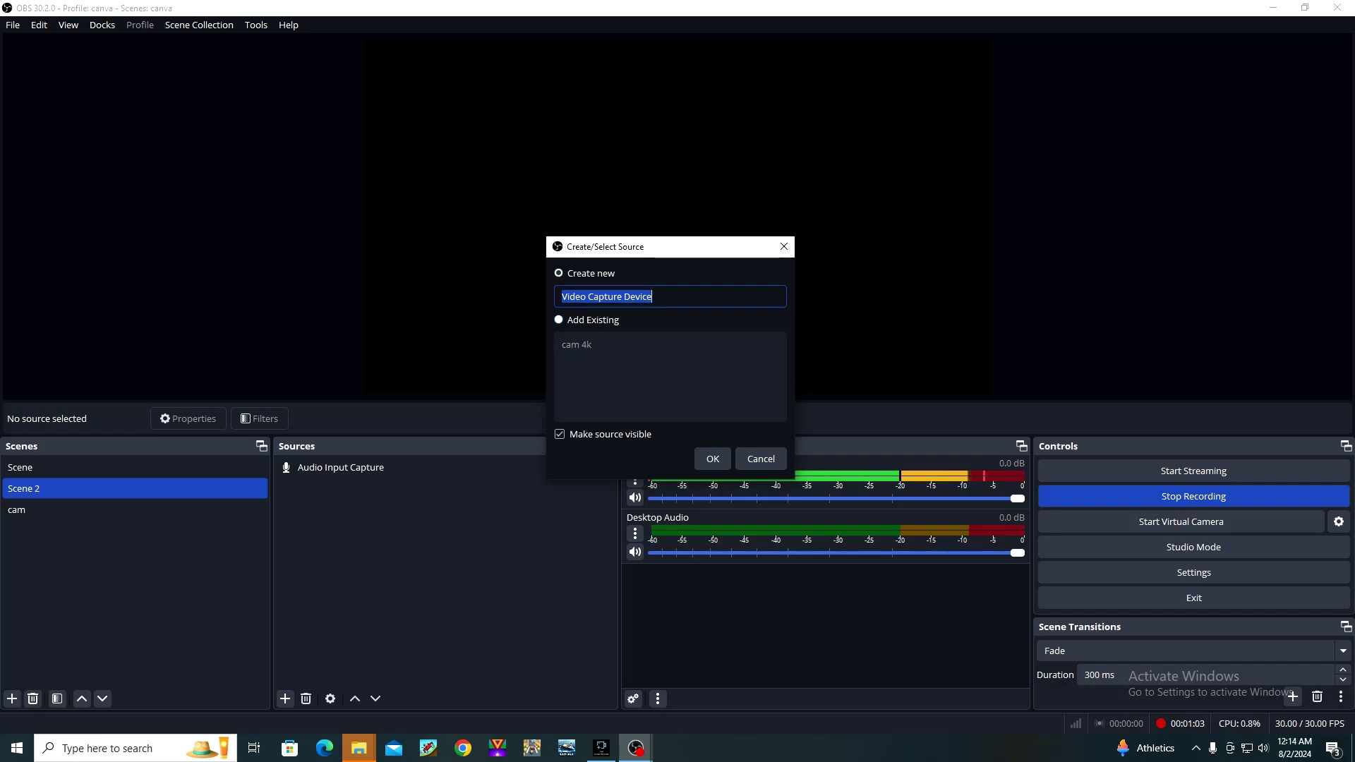
key("BackSpace")
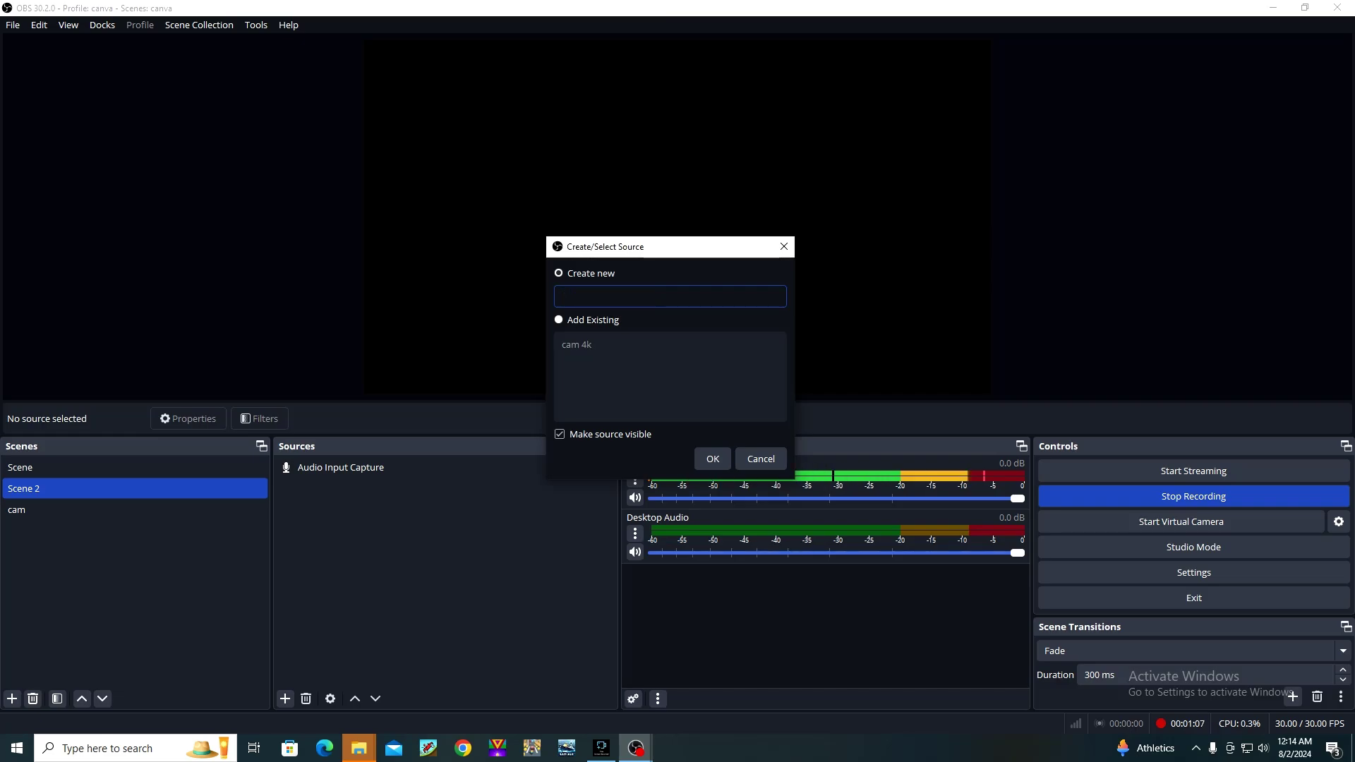
type("webcam")
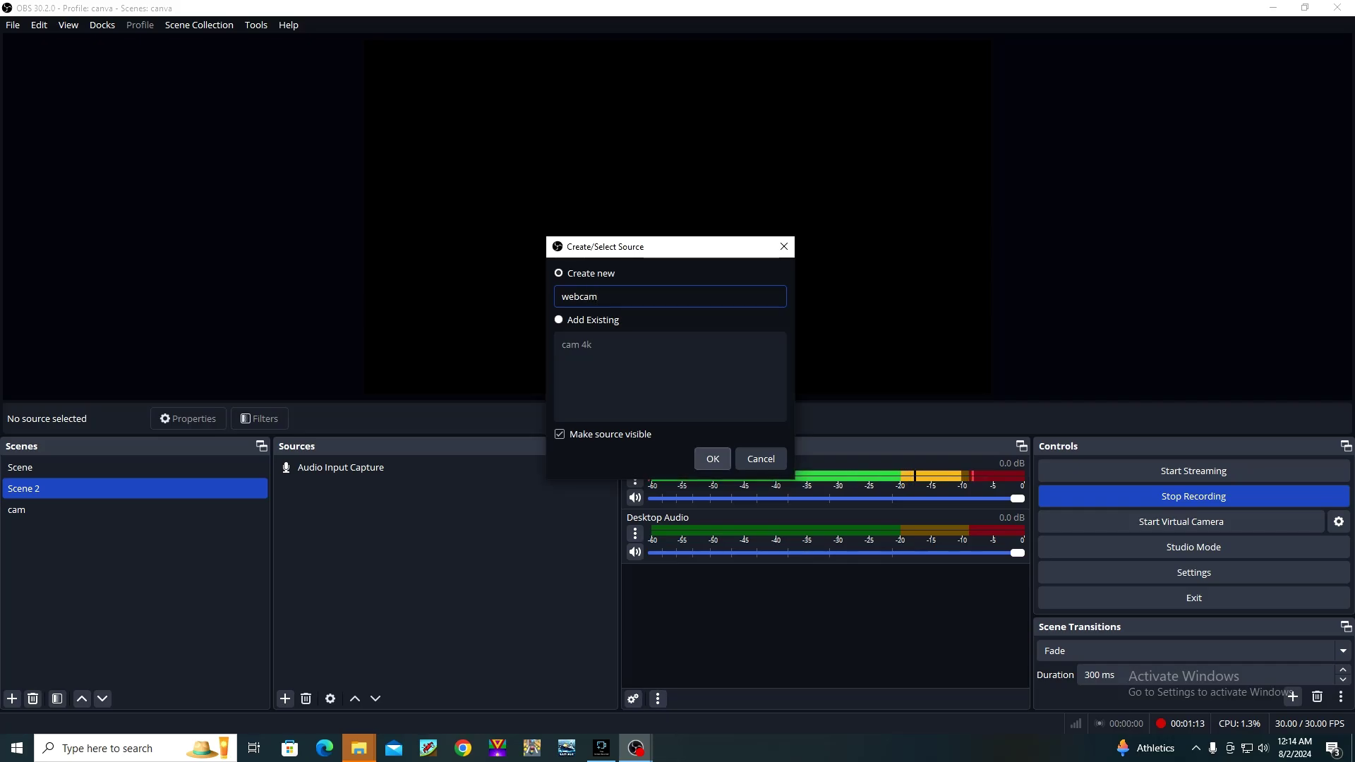
key("Return")
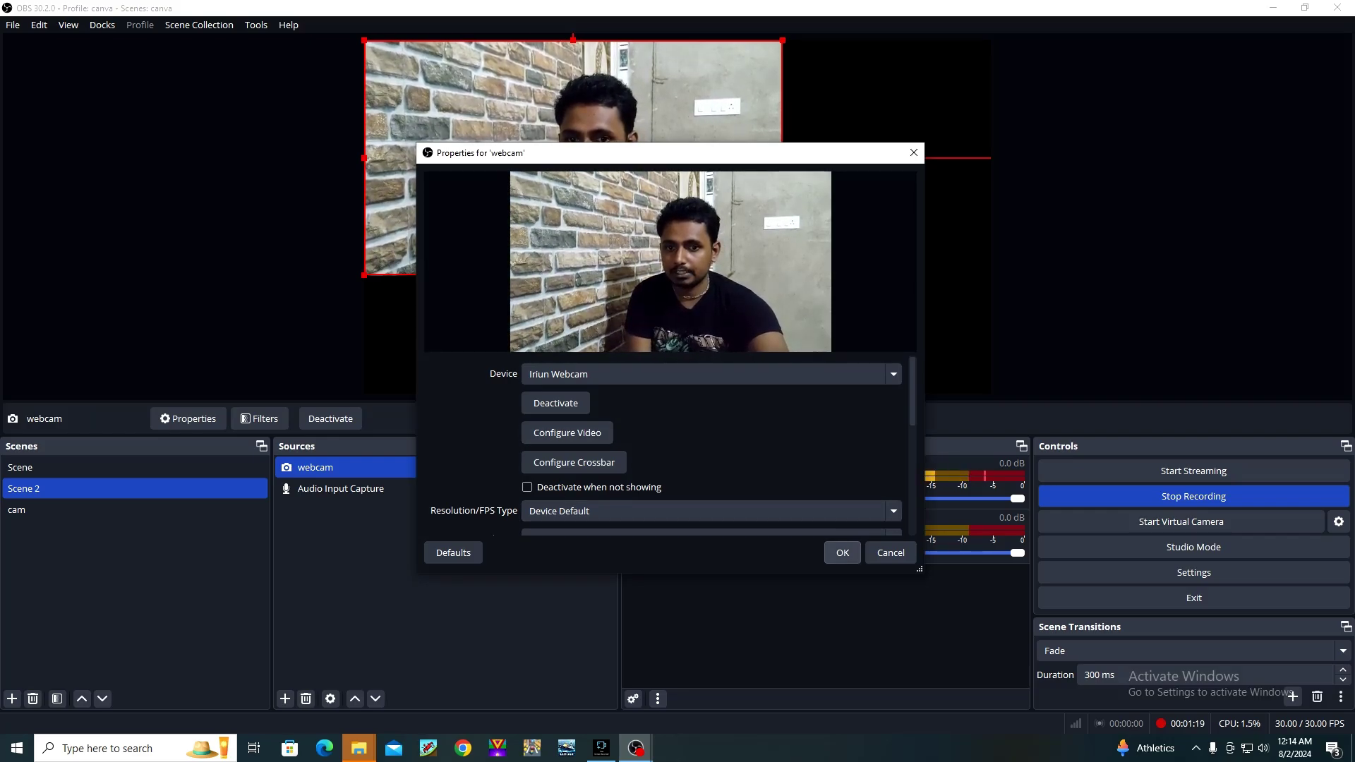
key("Return")
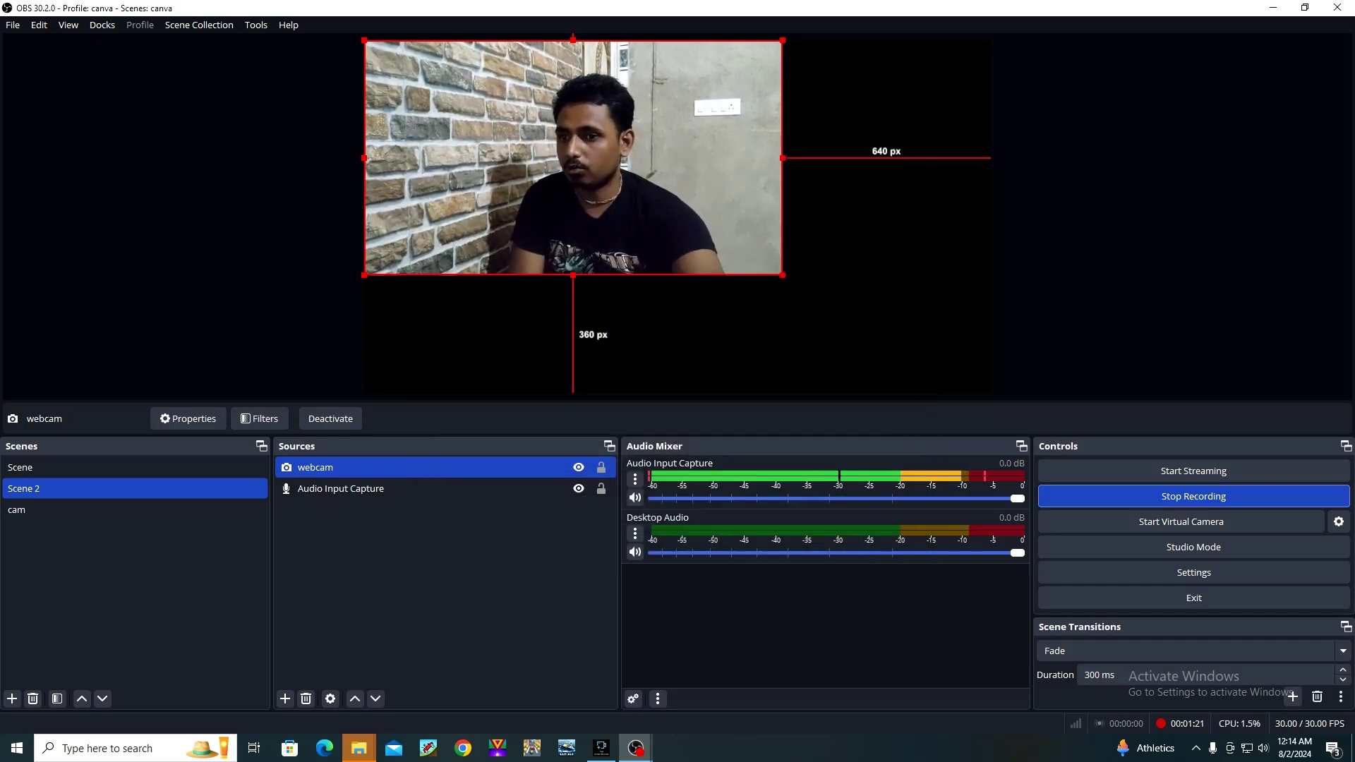